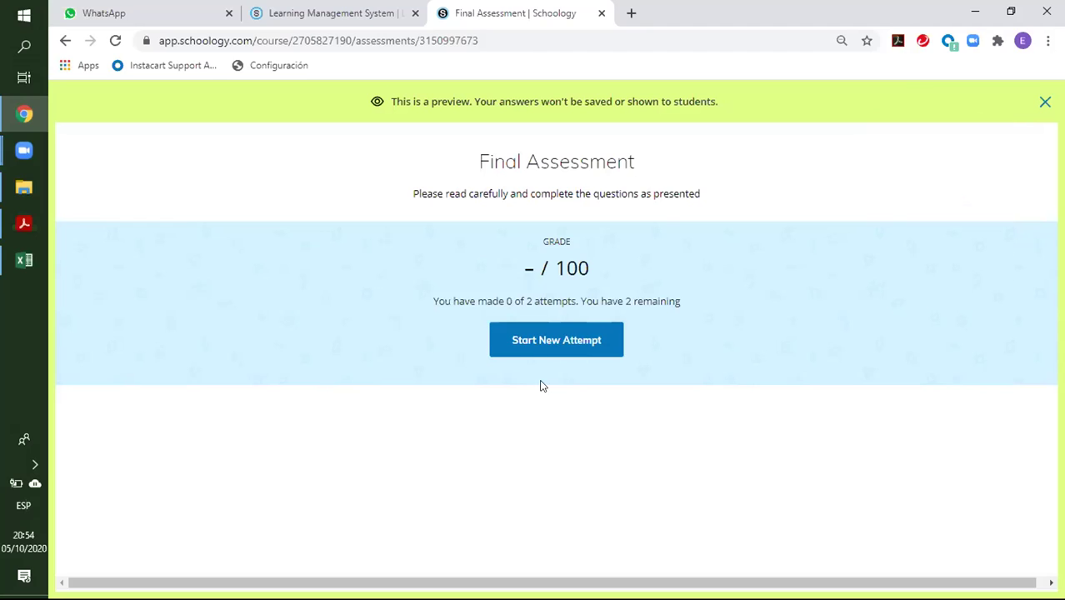
Step: Start a new attempt at the Final Assessment and fill the first blank of question 1 with "have"
left_click(555, 341)
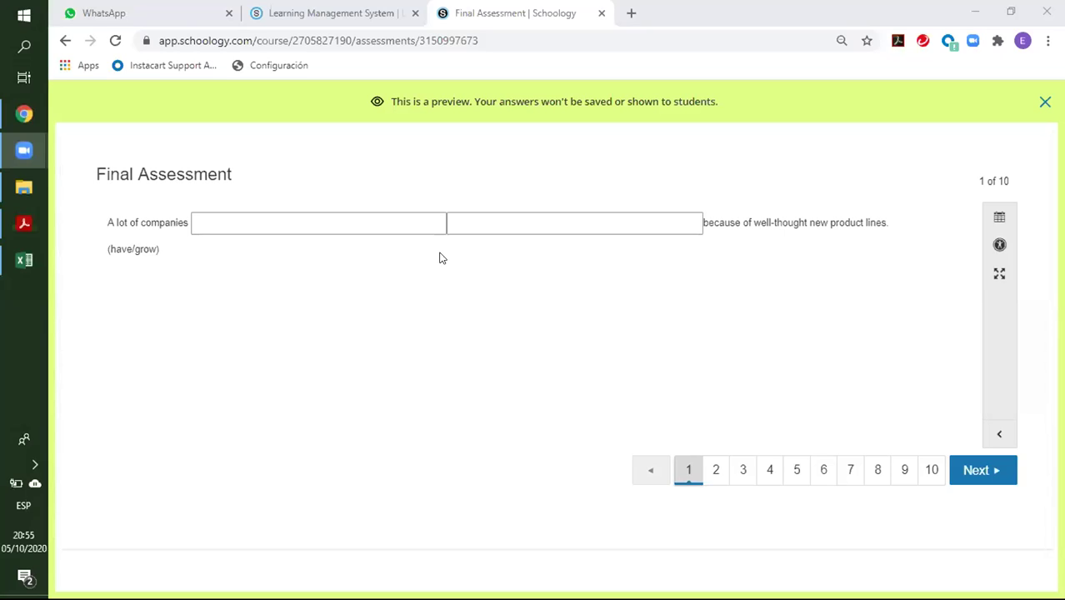
left_click(311, 218)
left_click(315, 272)
left_click(214, 223)
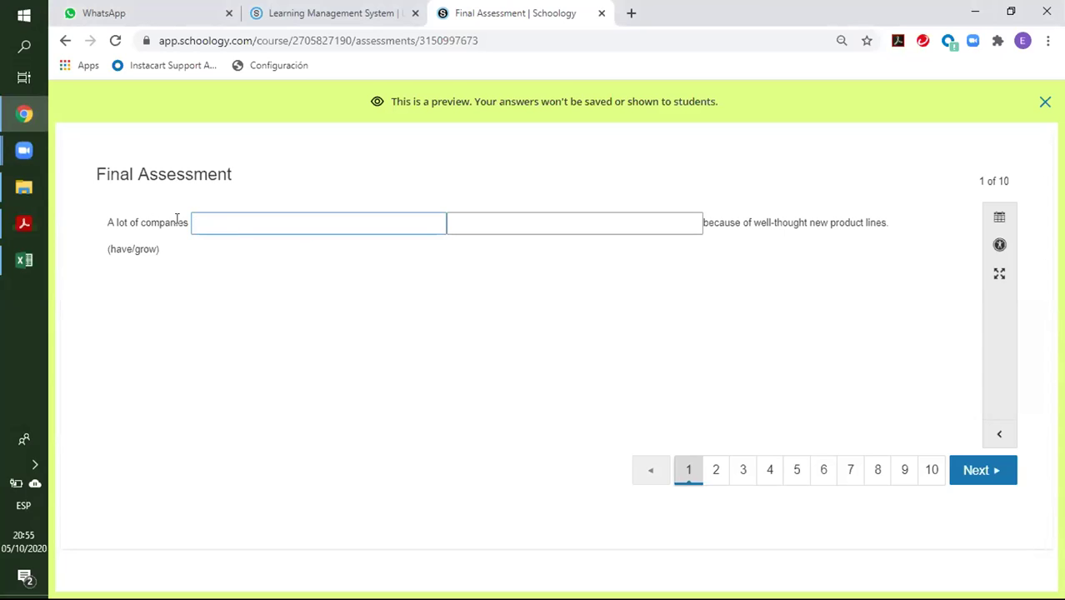
left_click_drag(109, 248, 159, 248)
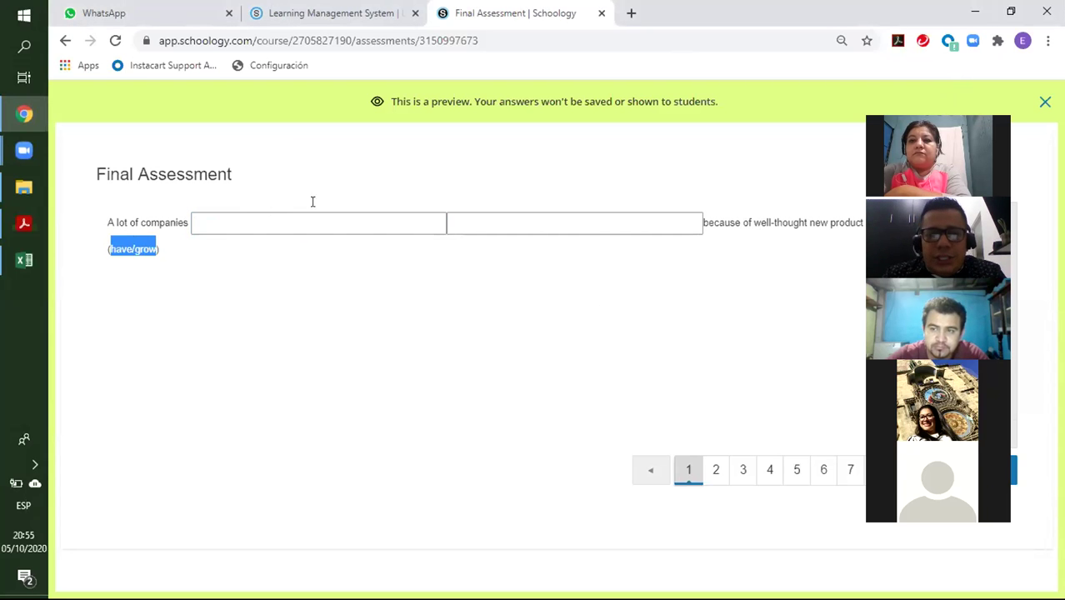
left_click(289, 215)
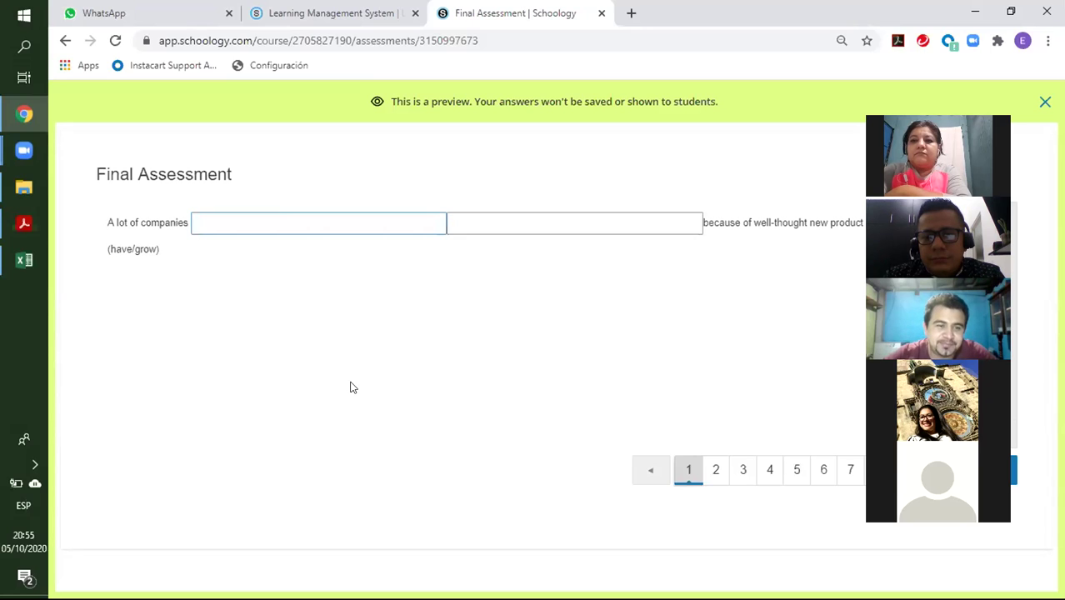
type("habe")
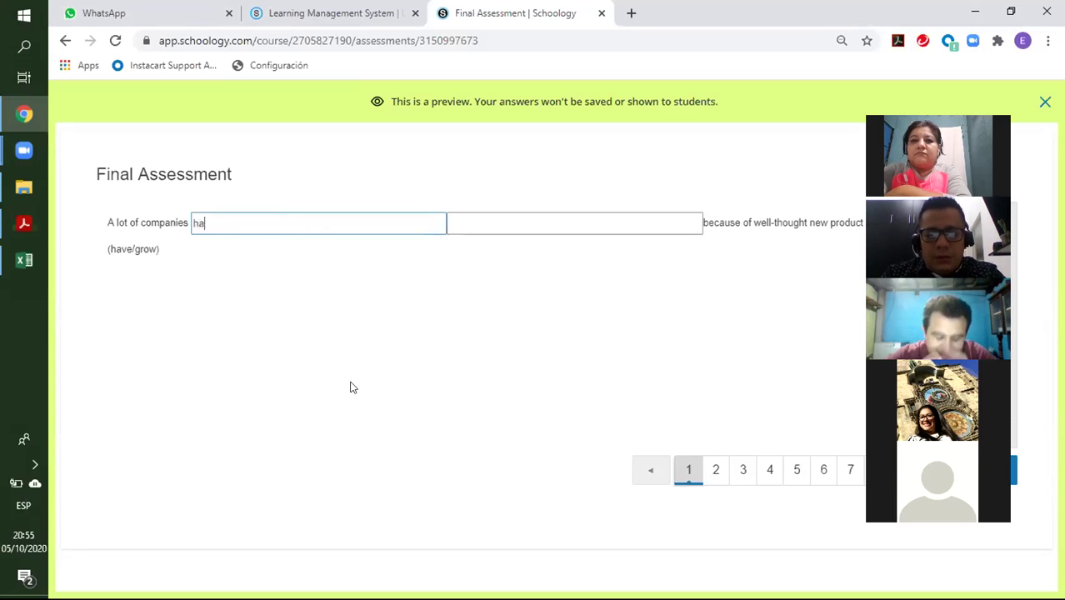
key("BackSpace")
type("ve")
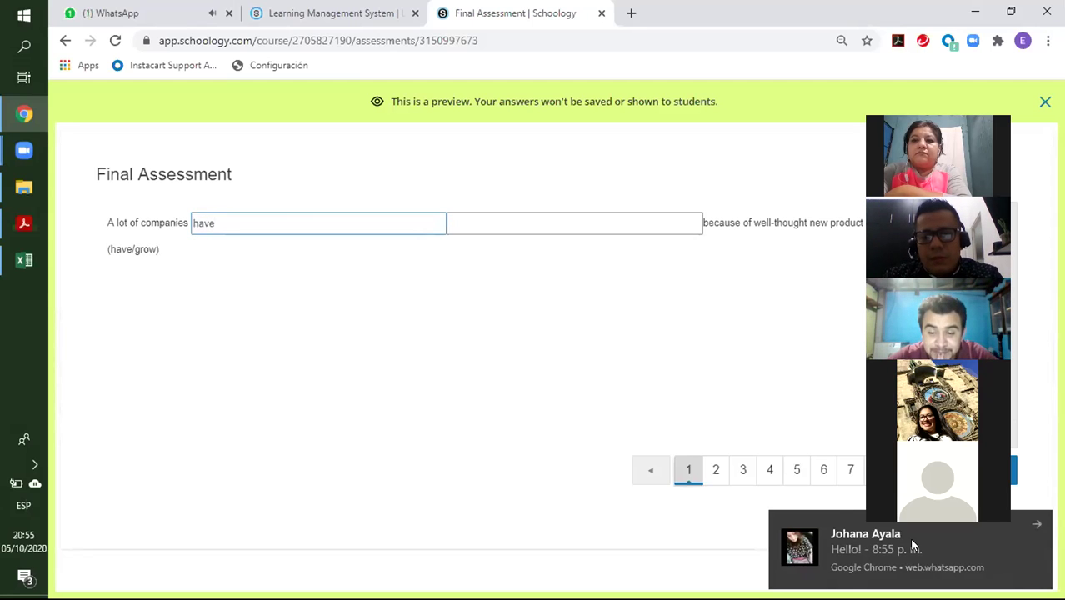
Step: Dismiss the incoming chat notification and close the WhatsApp page
left_click(1039, 520)
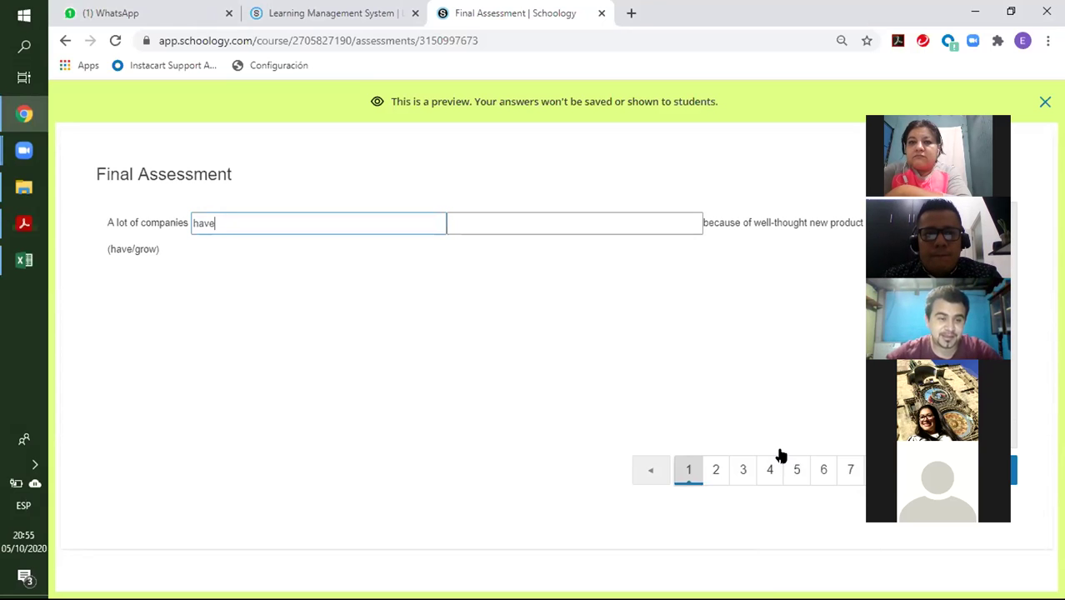
left_click(228, 12)
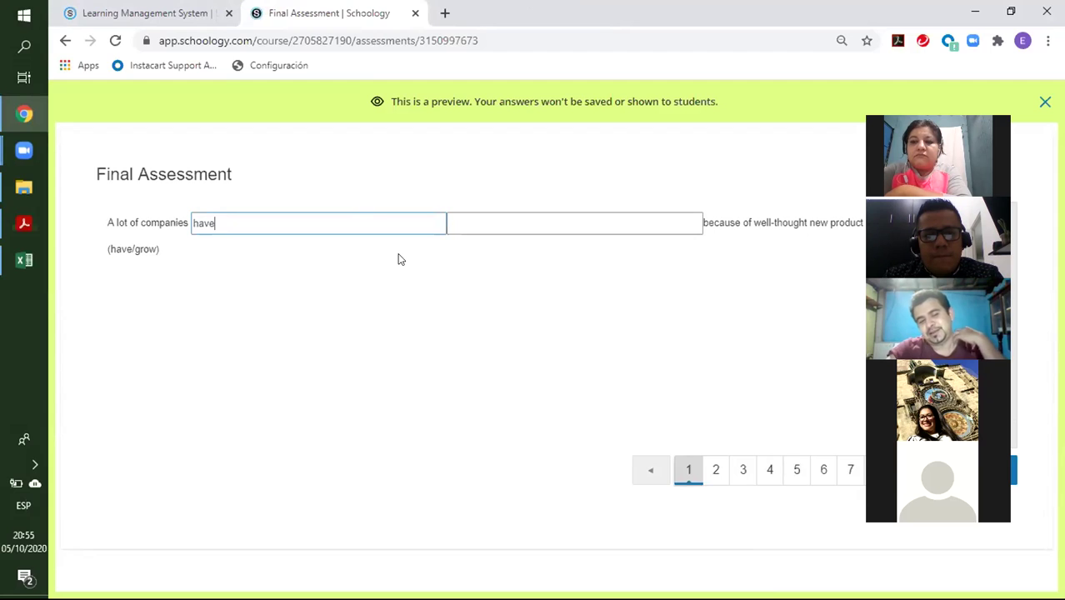
Step: Fill the second blank of question 1 with "grown" and advance to question 2
left_click(465, 217)
type("grown")
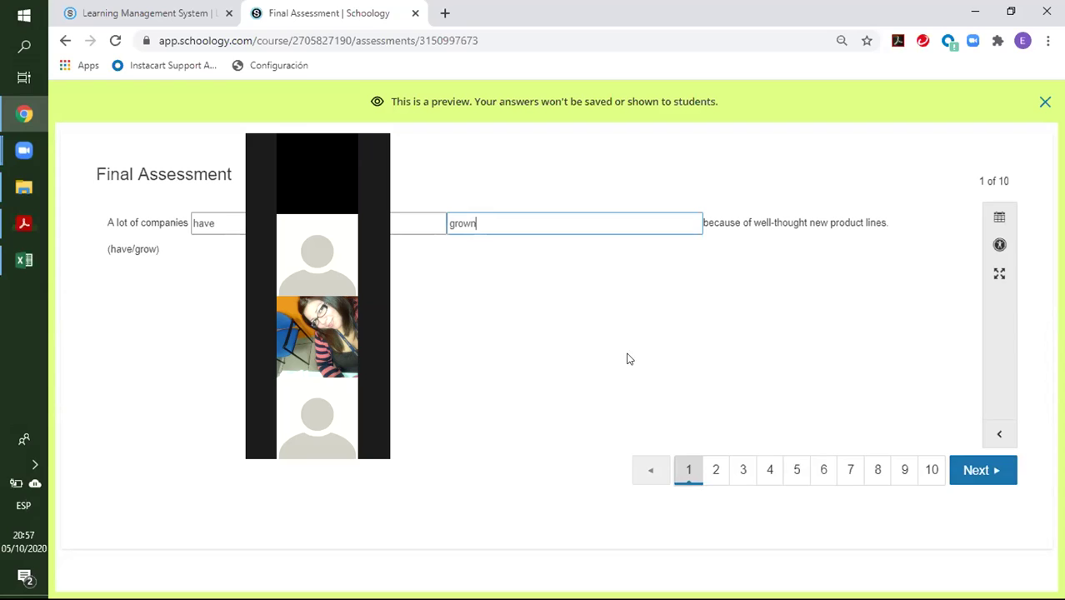
left_click(991, 473)
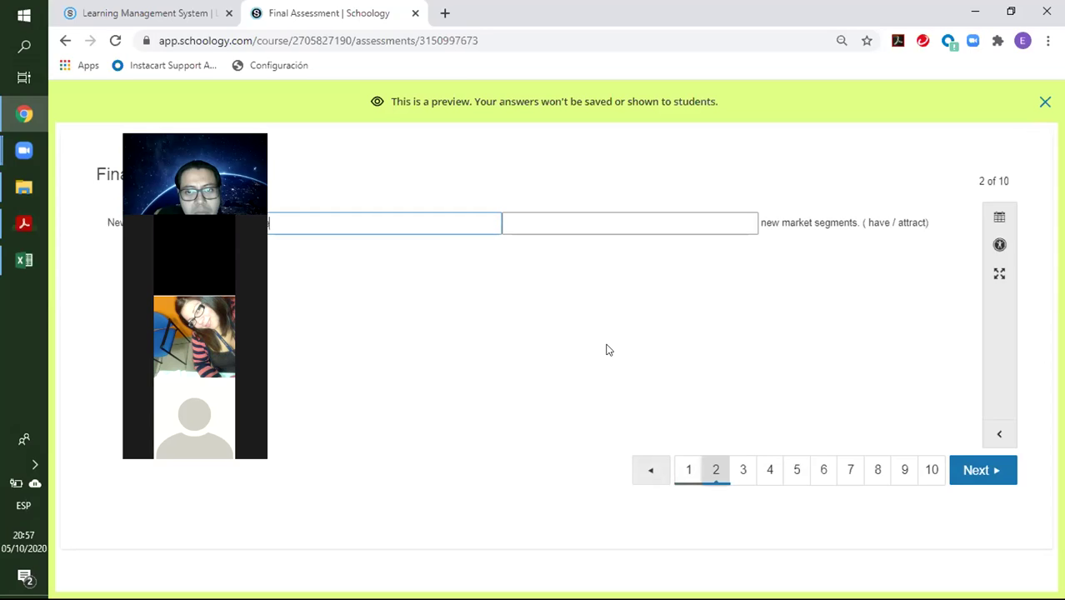
Step: Fill the second blank of question 2 with "attracted" and advance to question 3
key("Tab")
type("attracted")
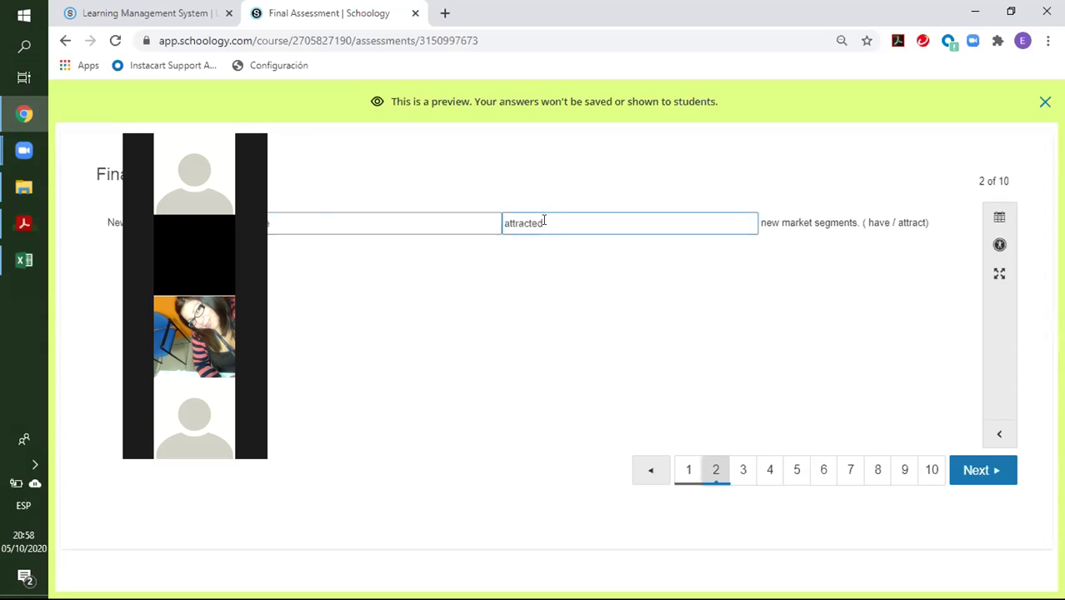
key("BackSpace")
key("BackSpace")
type("ed")
left_click(986, 471)
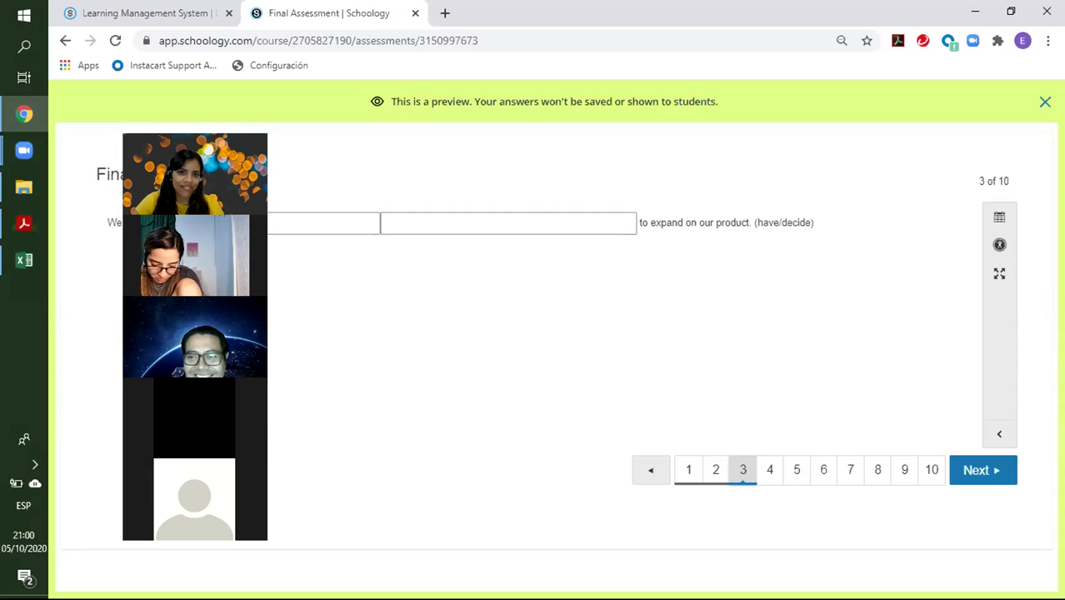
Step: Fill the second blank of question 3 with "decided" and advance to question 4
key("Tab")
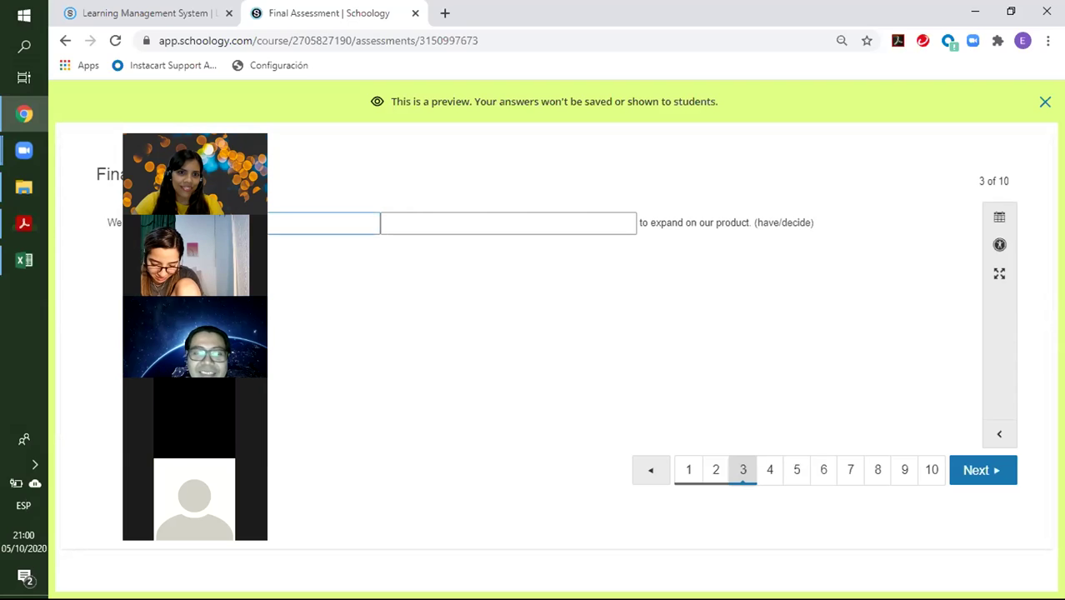
key("Tab")
type("decided")
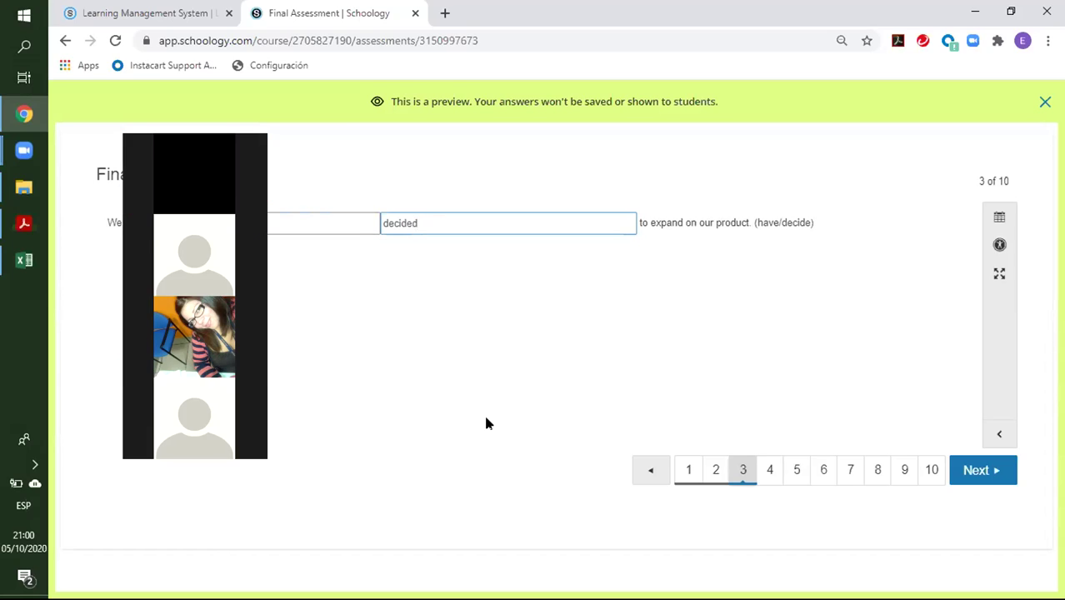
left_click(984, 468)
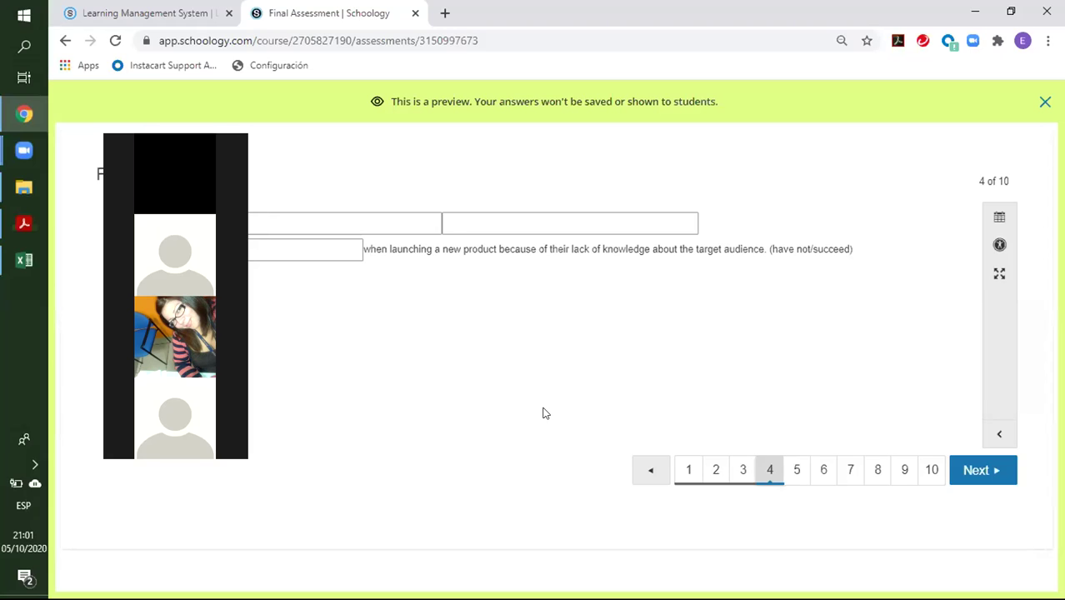
Step: Enter "not" in the second blank of question 4, highlight "not" in its verb hint, and advance to question 5
key("Tab")
key("Tab")
type("not")
left_click(458, 288)
double_click(797, 248)
left_click(821, 270)
double_click(798, 249)
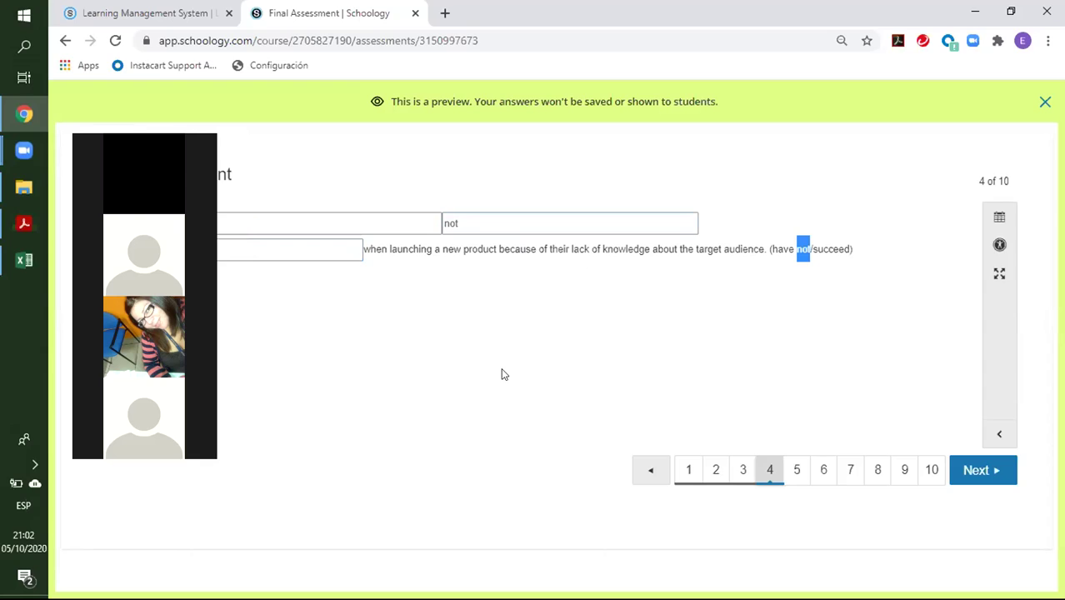
left_click(983, 471)
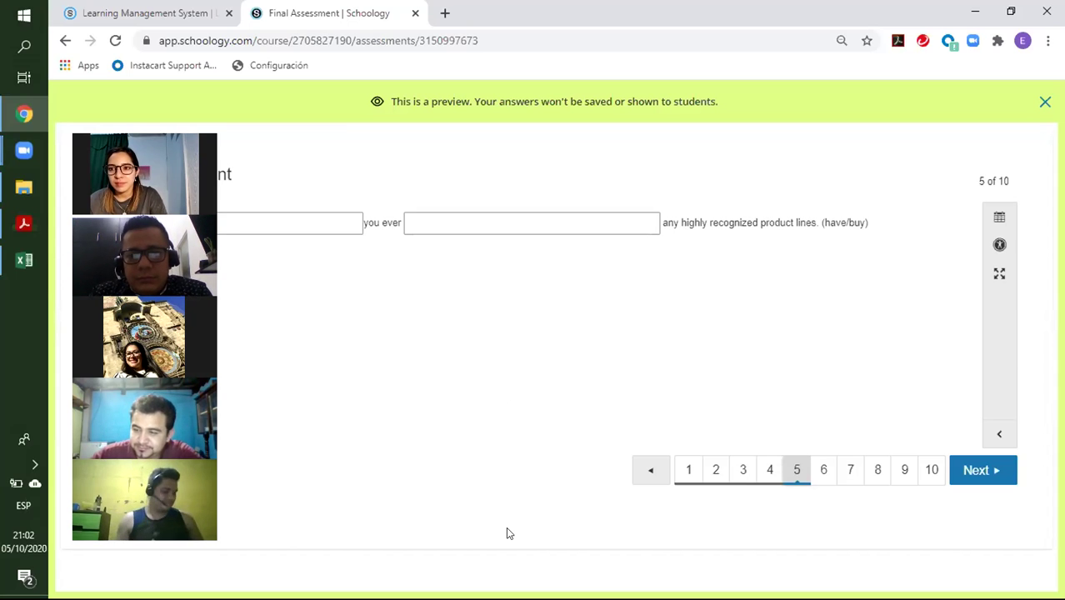
Step: Fill the blank after "you ever" in question 5 with "bought" and advance to question 6
left_click(291, 222)
left_click(433, 223)
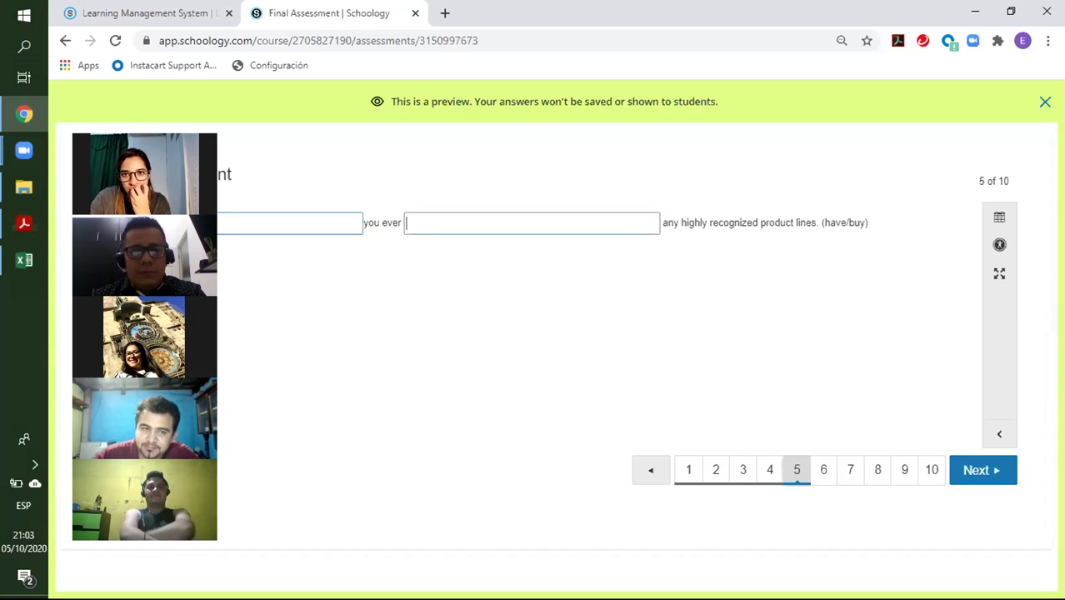
type("bought")
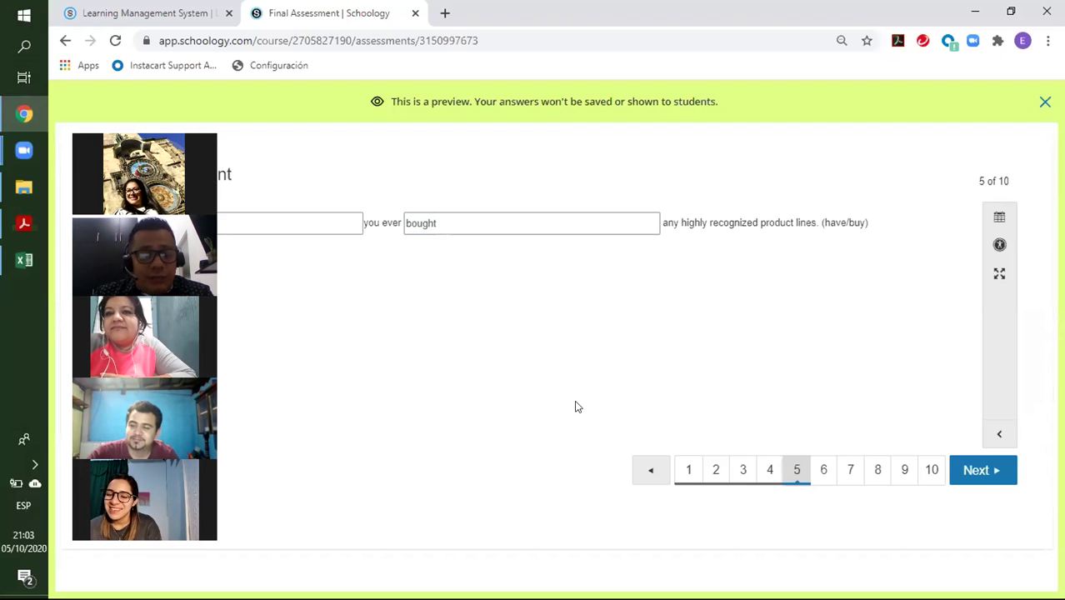
left_click(200, 223)
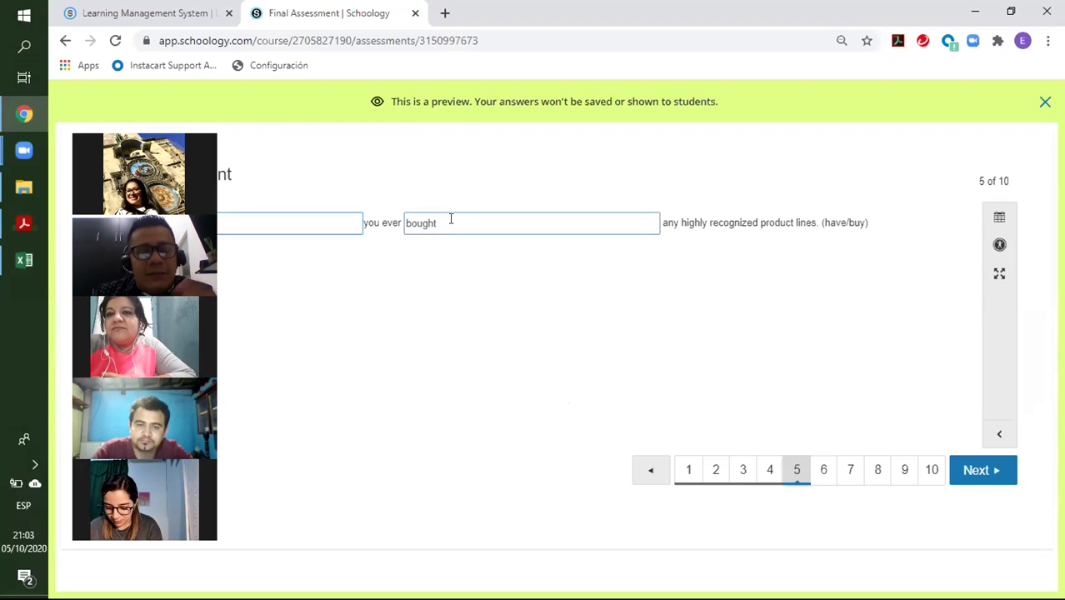
left_click(817, 221)
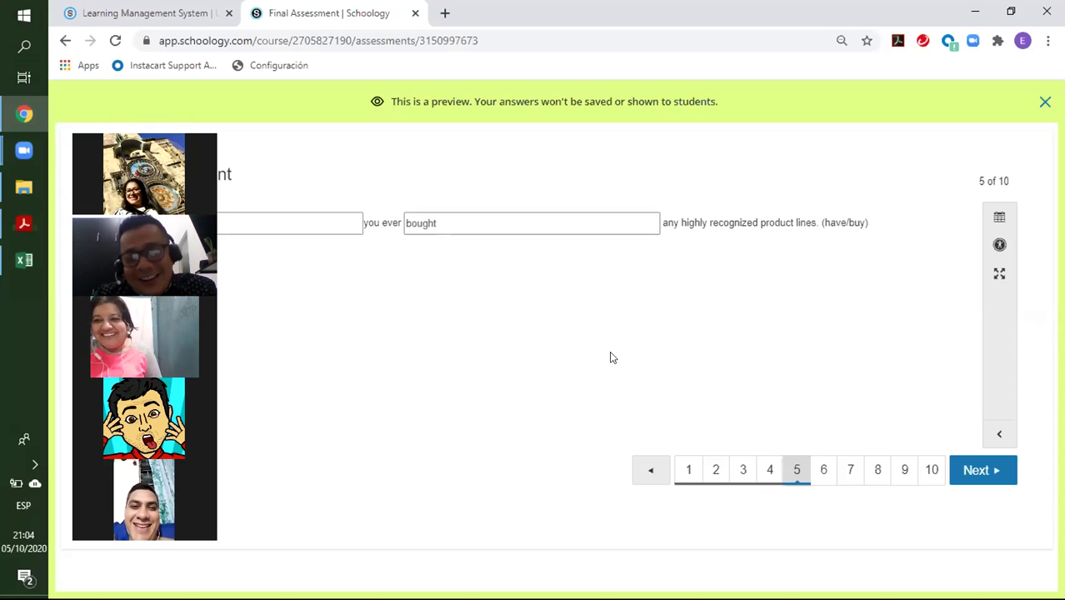
left_click(983, 472)
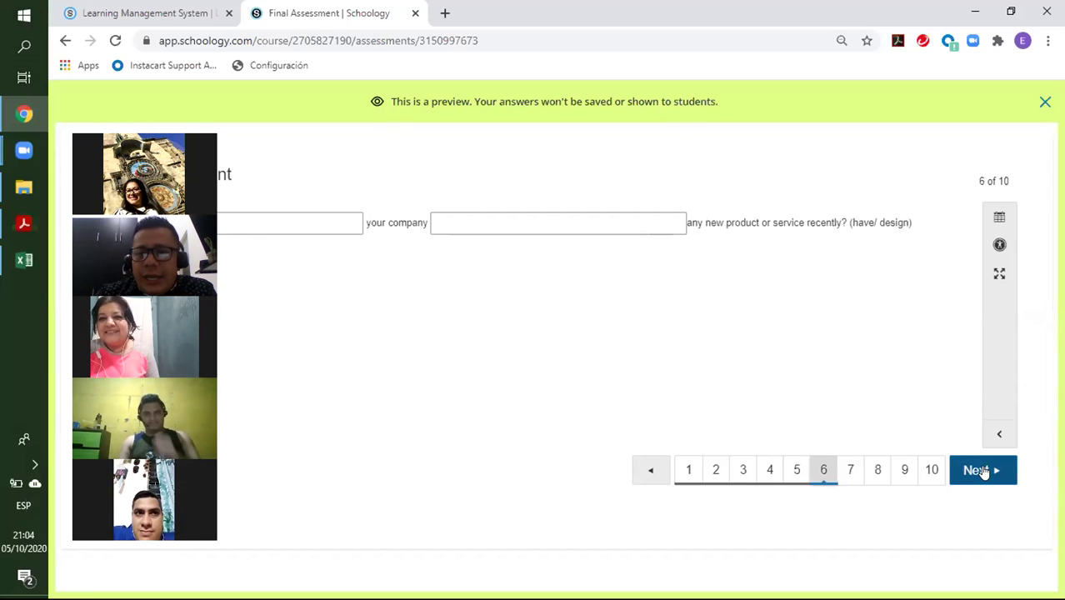
Step: Fill the blank after "your company" in question 6 with "designed"
double_click(847, 223)
left_click(816, 284)
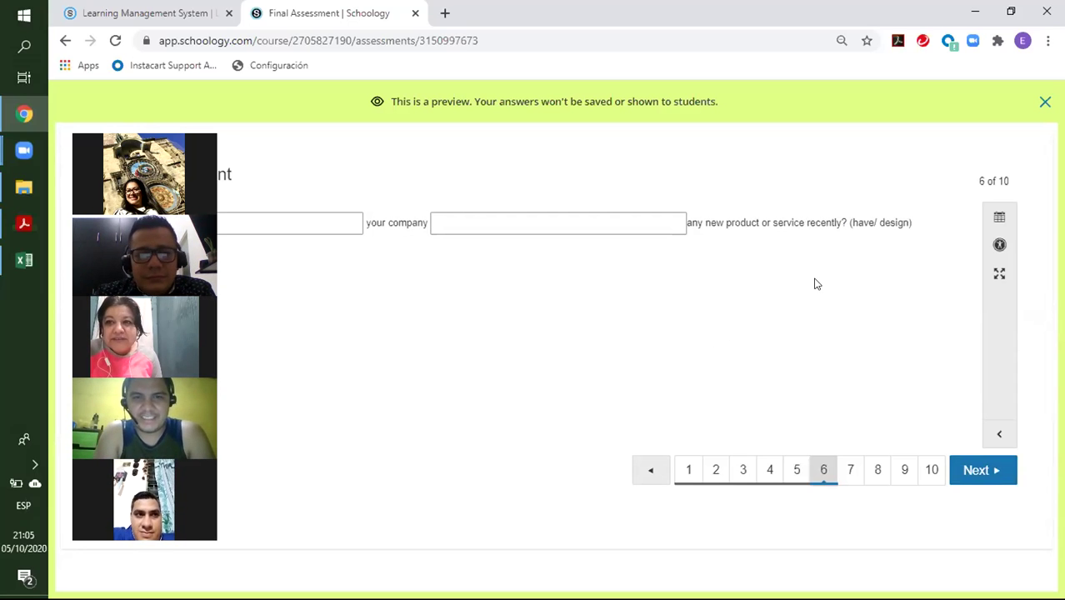
left_click(224, 222)
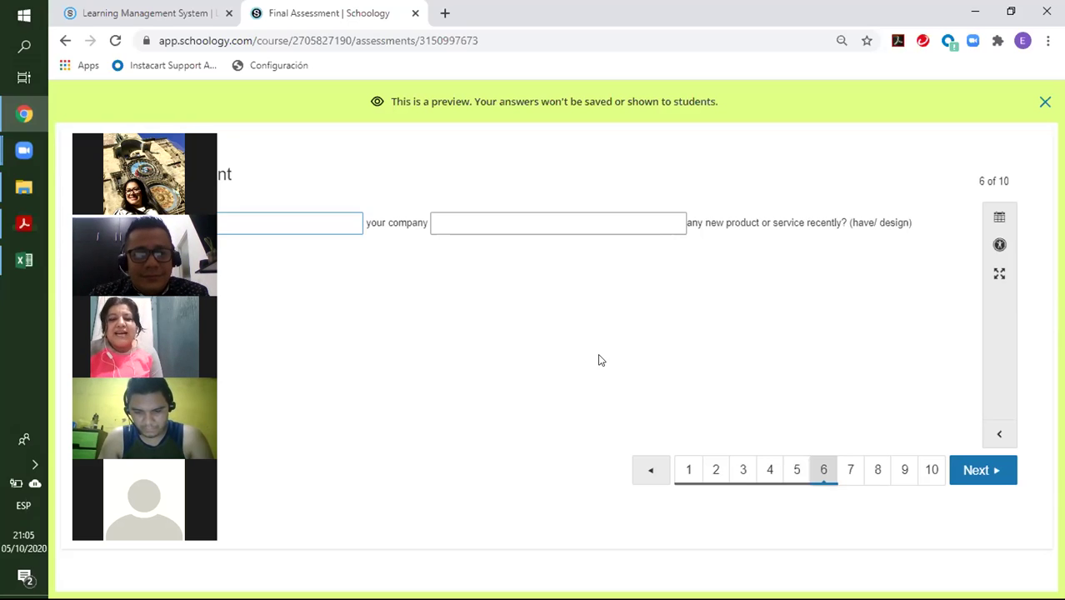
key("Tab")
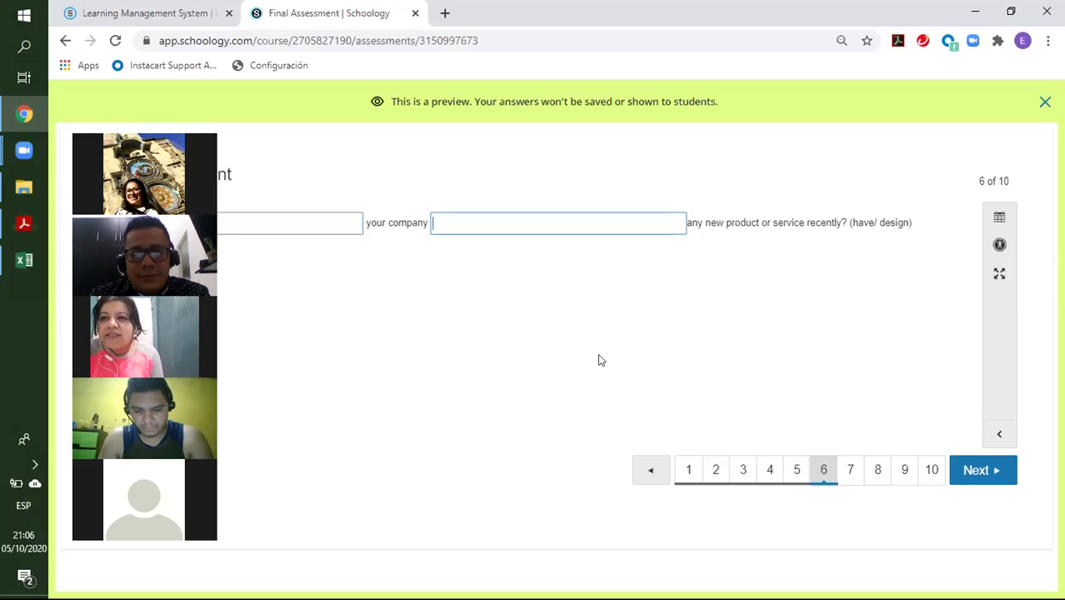
type("designed")
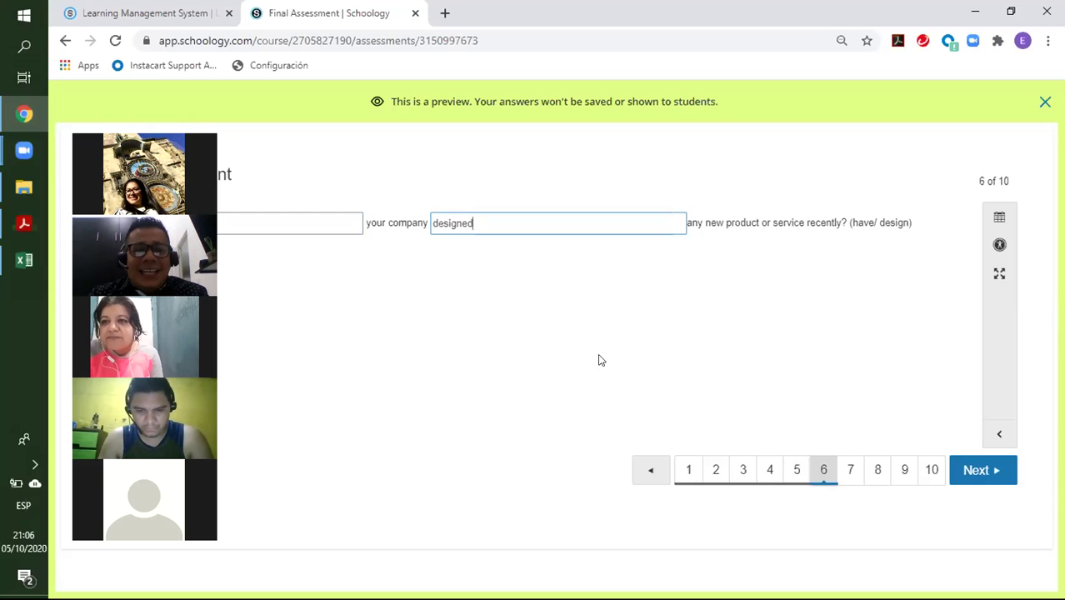
key("shift+Tab")
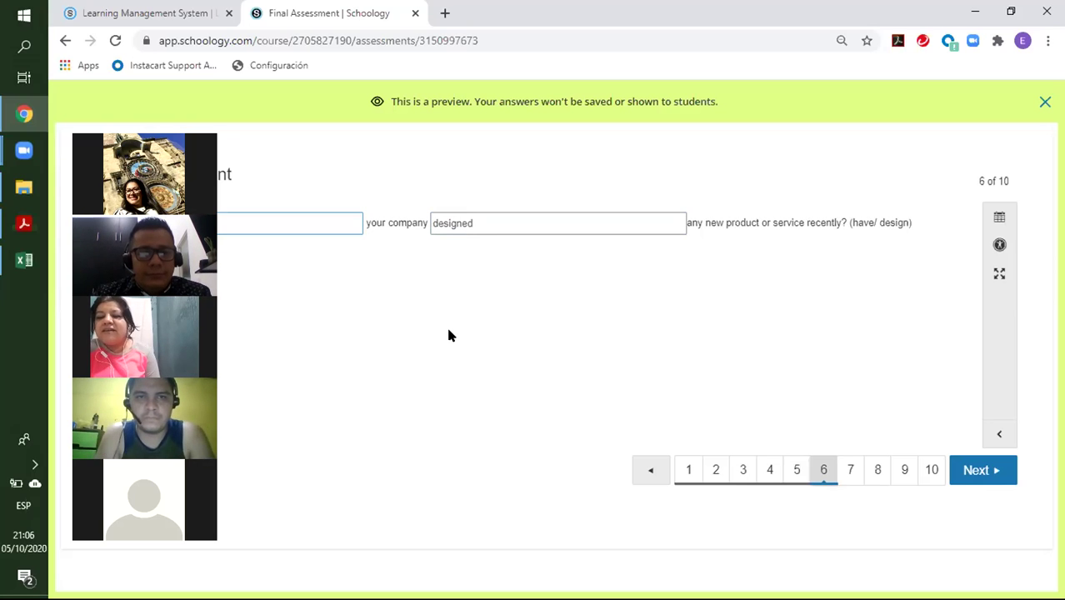
Step: Highlight the subject "your company" in question 6 to examine which auxiliary form the first blank needs
left_click_drag(419, 222, 364, 222)
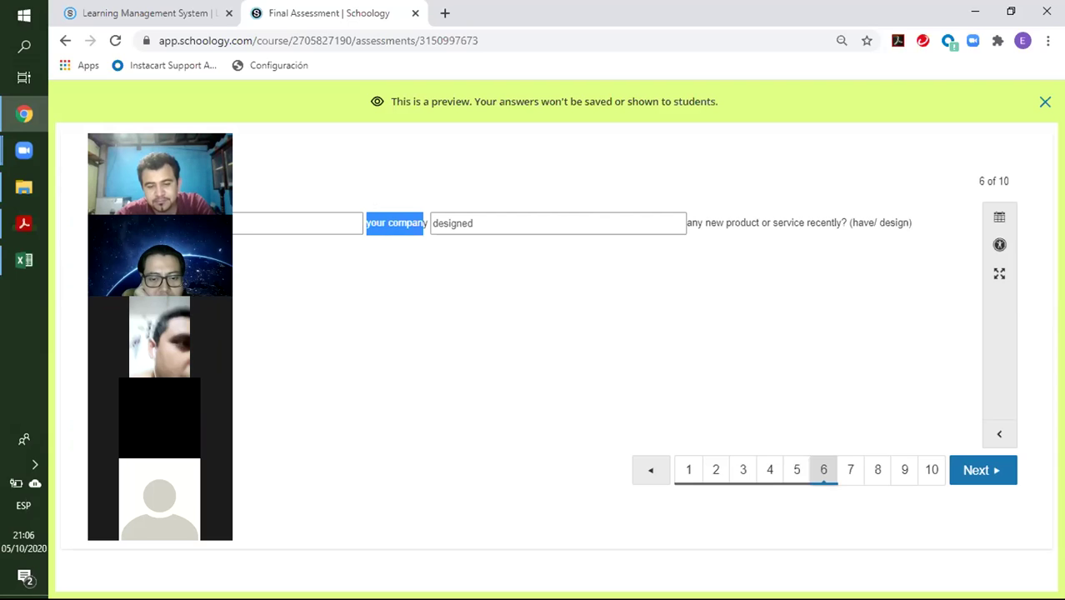
left_click(387, 235)
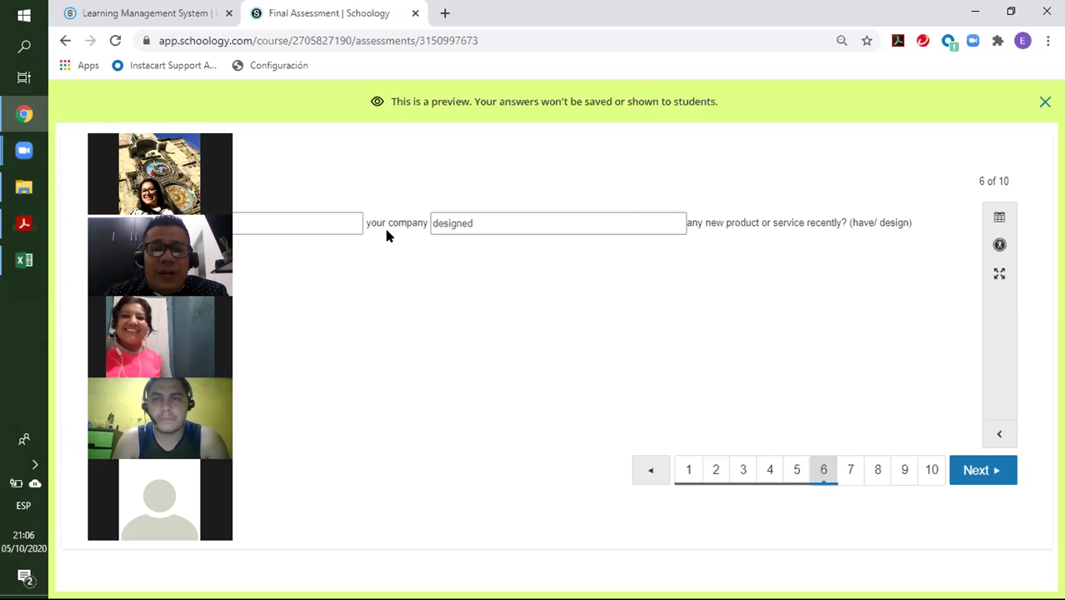
left_click_drag(380, 222, 363, 223)
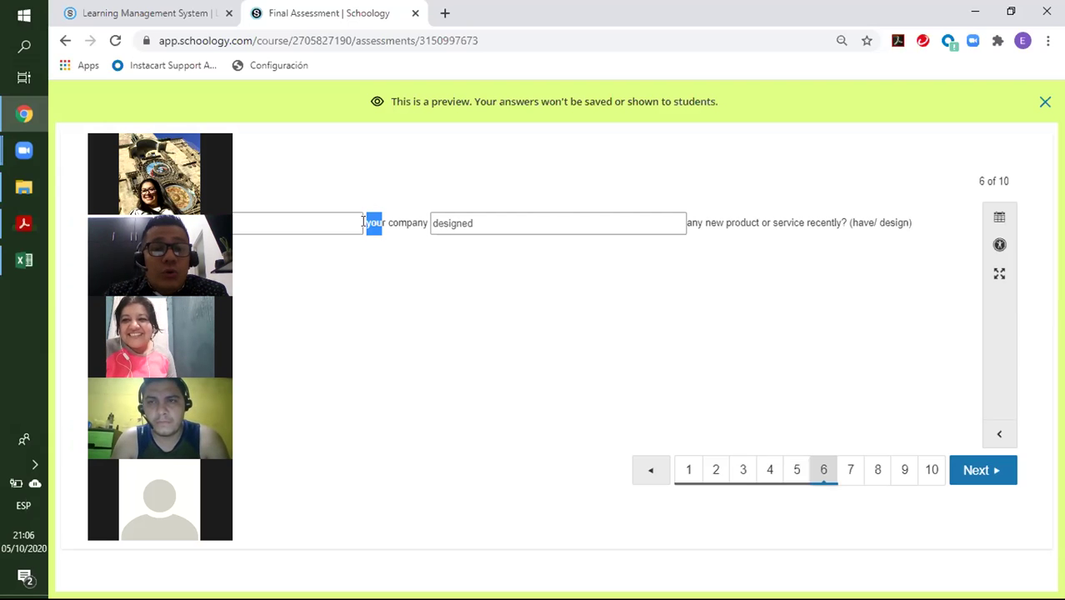
left_click(339, 223)
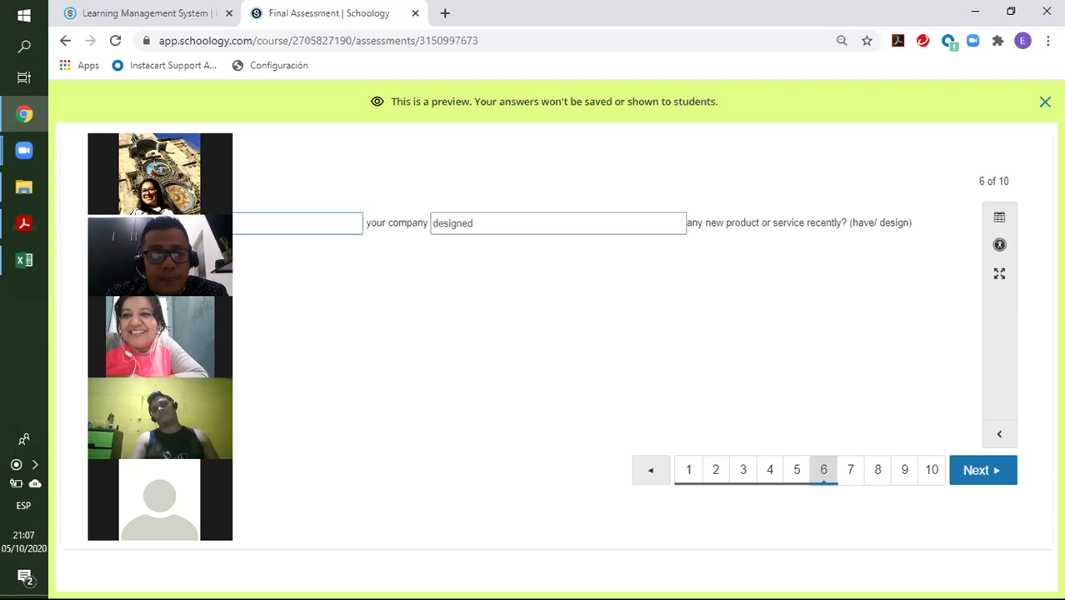
left_click_drag(364, 221, 428, 222)
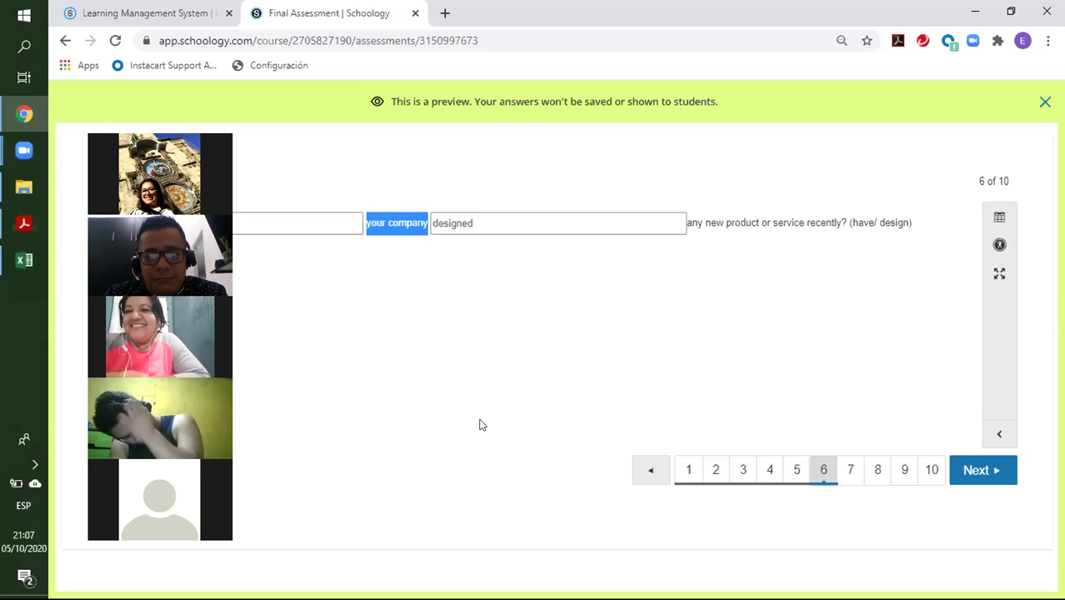
left_click(471, 222)
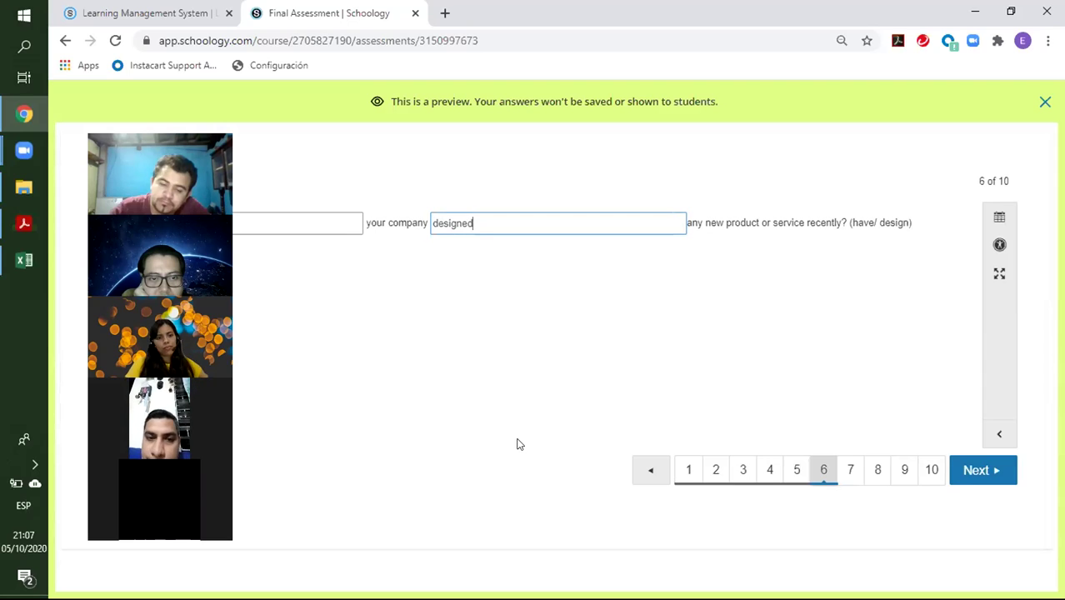
Step: Advance to question 7 and match "weaknesses" with the competitive disadvantage description and "strengths" with the advantages over competitors description
left_click(980, 472)
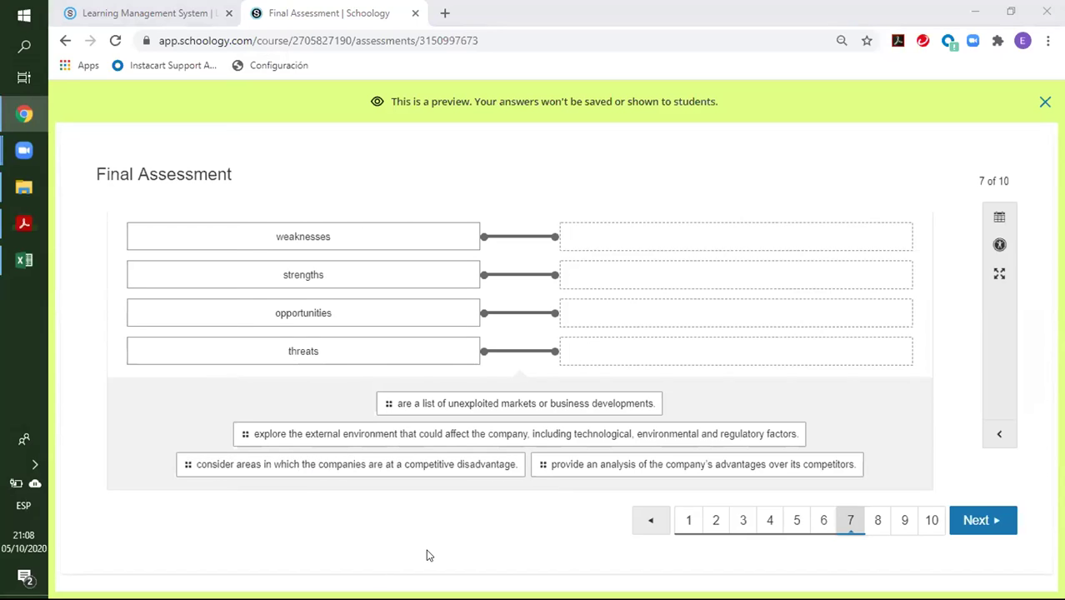
left_click_drag(309, 463, 696, 238)
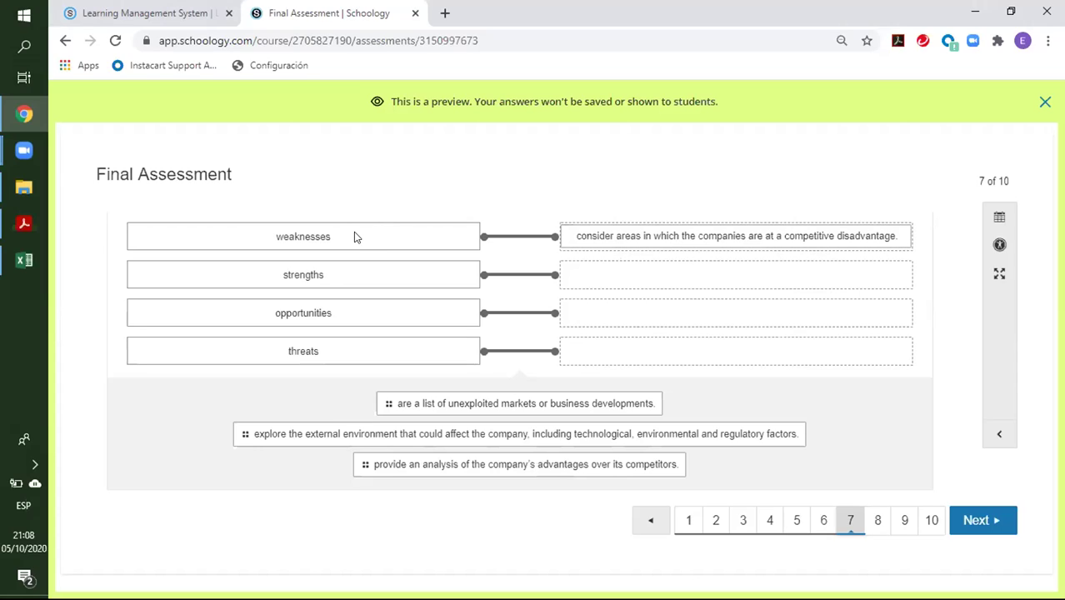
double_click(305, 235)
left_click(312, 458)
left_click_drag(507, 466, 707, 274)
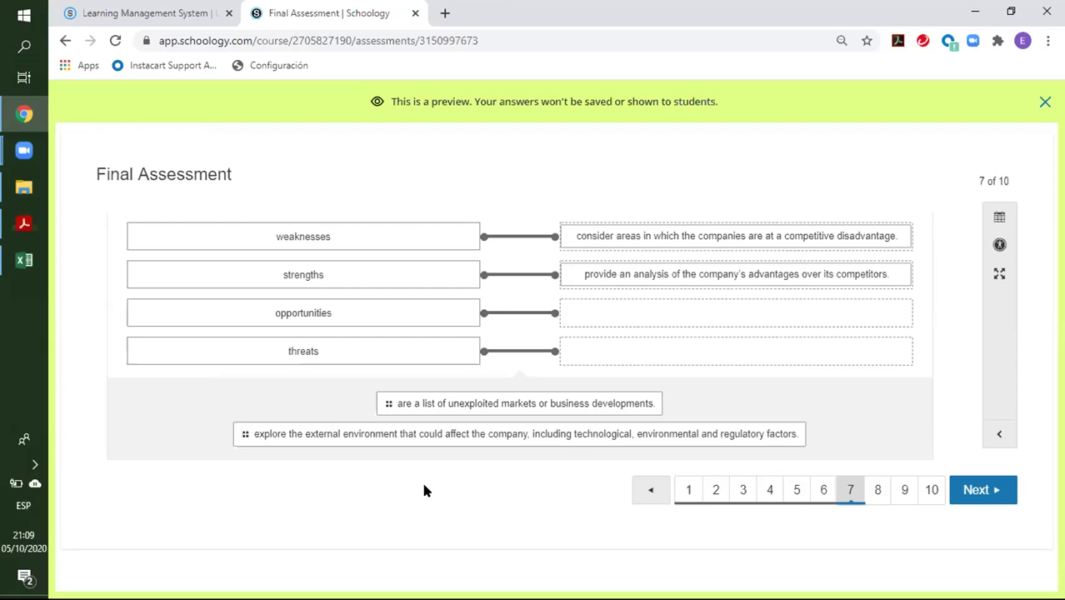
Step: Match "opportunities" with unexploited markets and "threats" with the external environment description, and advance to question 8
left_click_drag(468, 405, 653, 310)
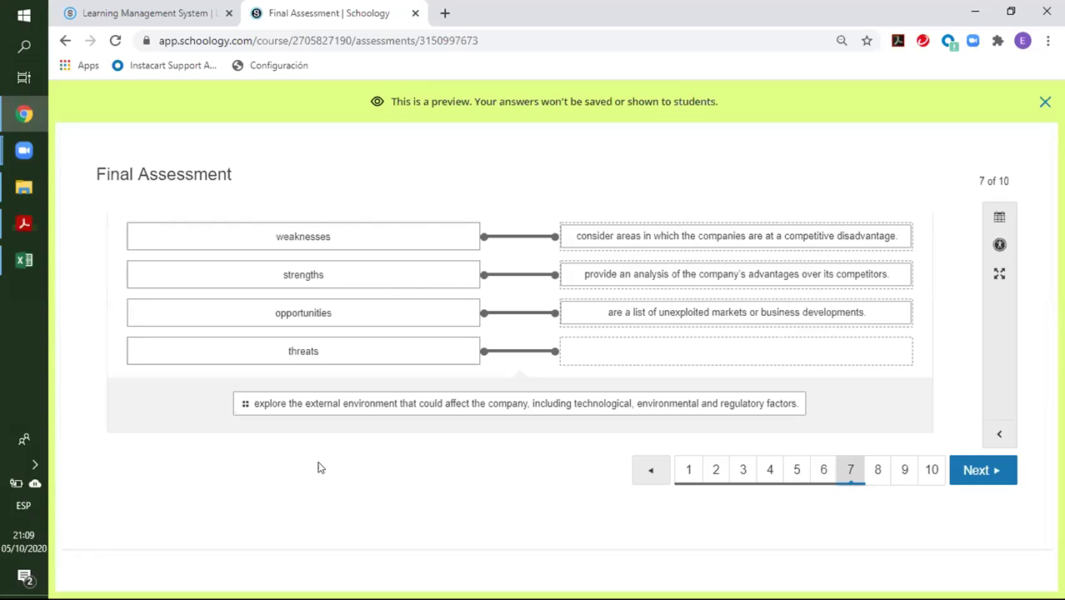
left_click(518, 406)
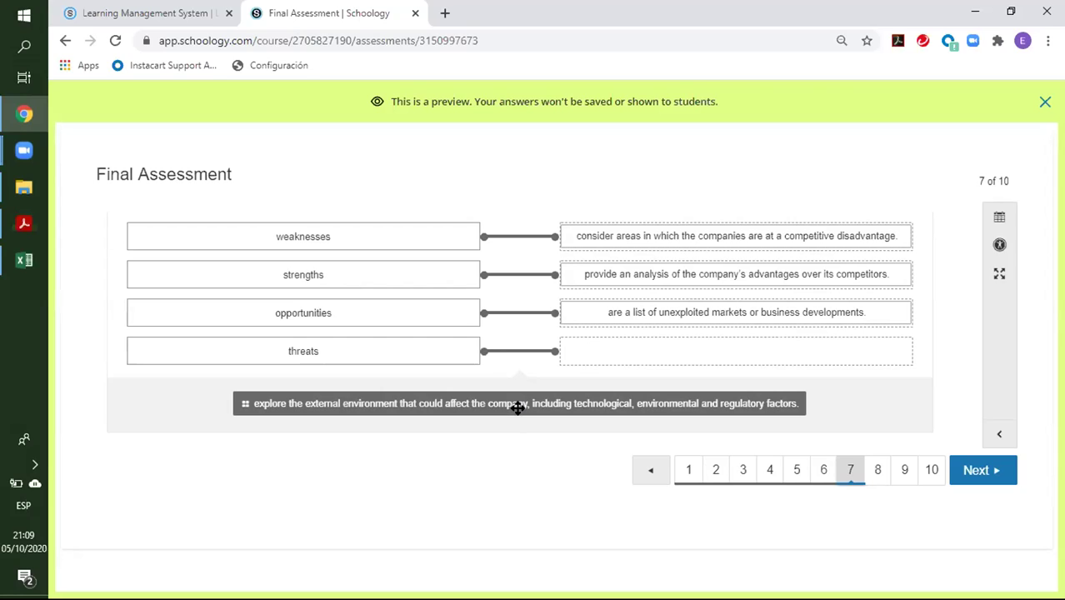
left_click_drag(518, 407, 660, 360)
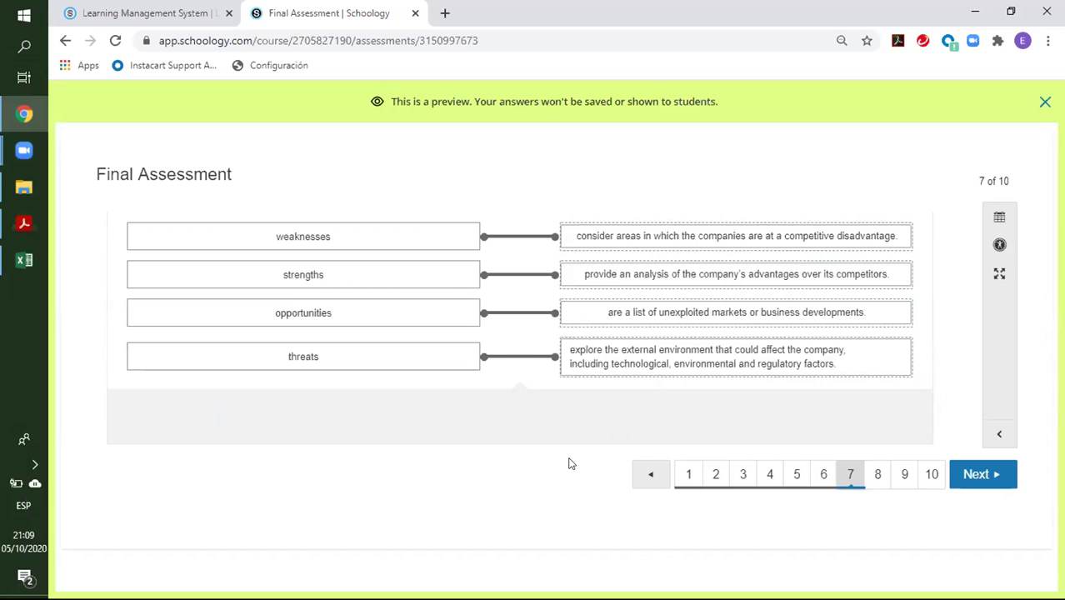
left_click(977, 474)
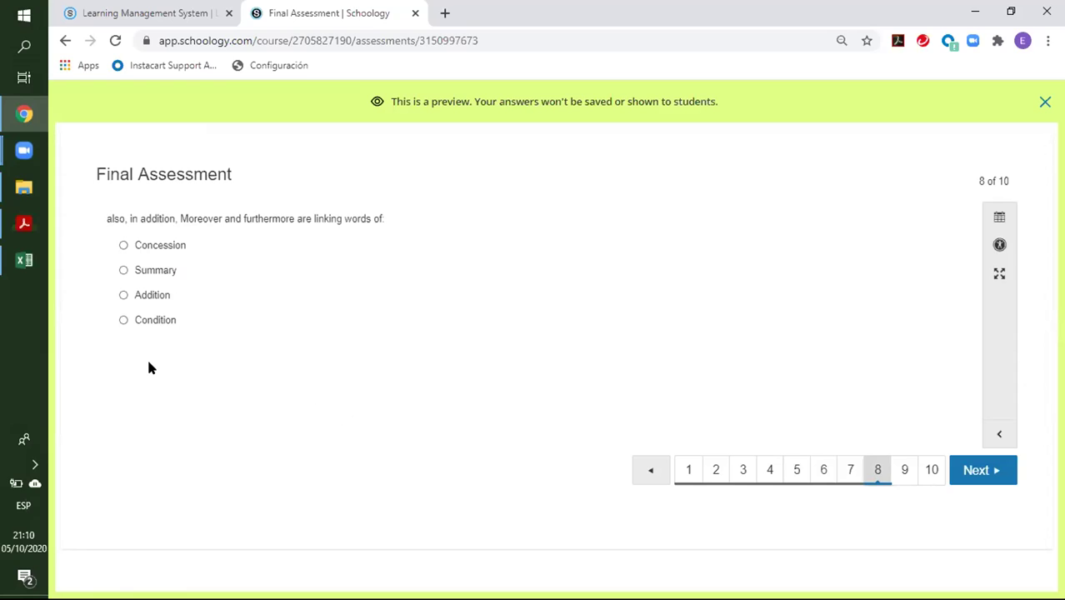
Step: Answer question 8 with "Addition" and question 9 with "Comparison", advancing to question 10
left_click(144, 300)
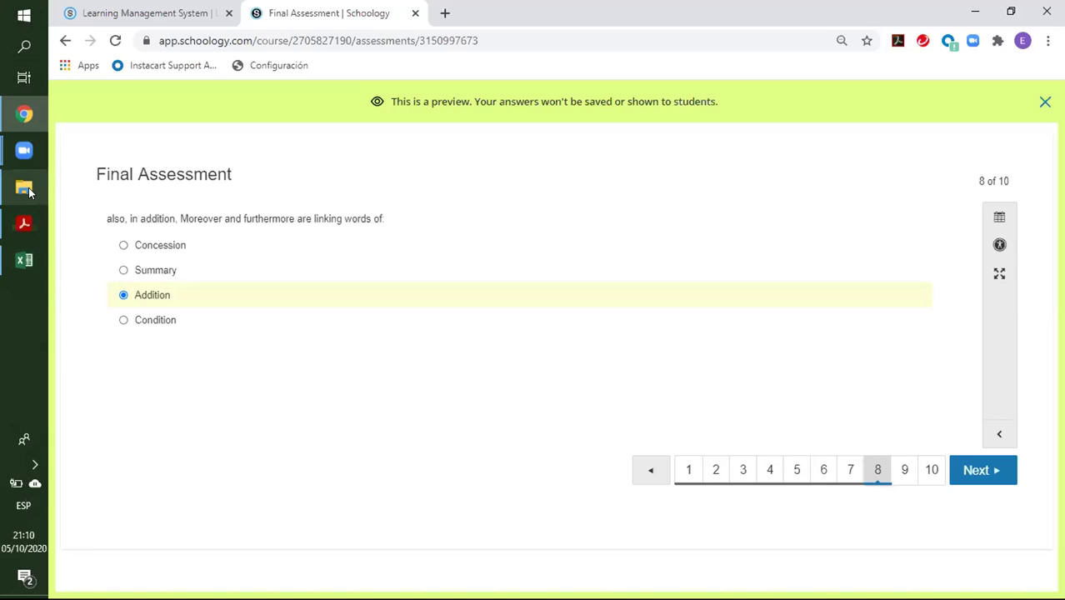
mouse_move(30, 192)
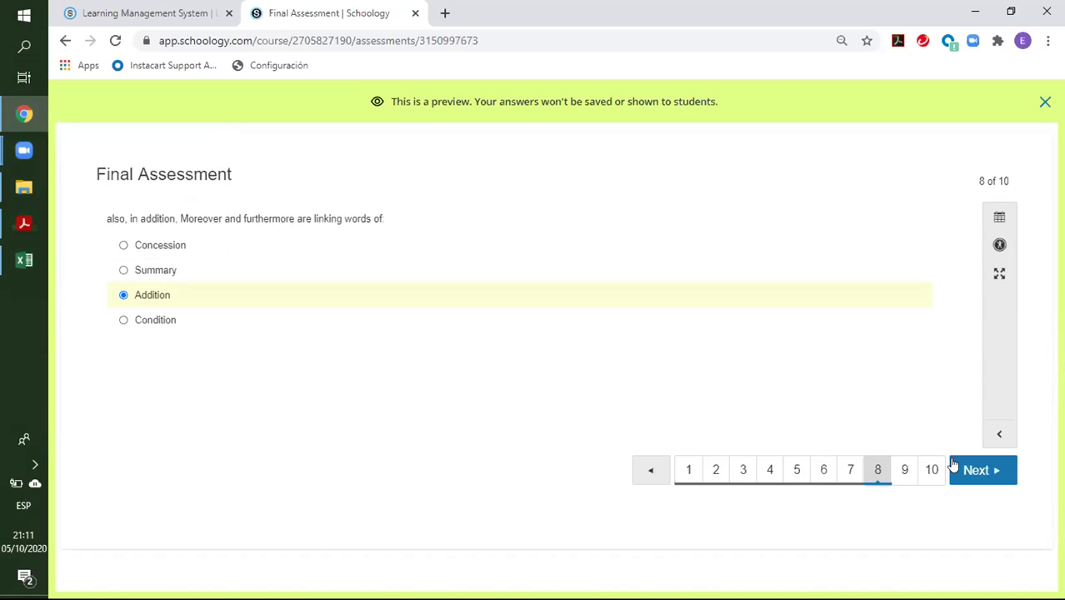
left_click(978, 472)
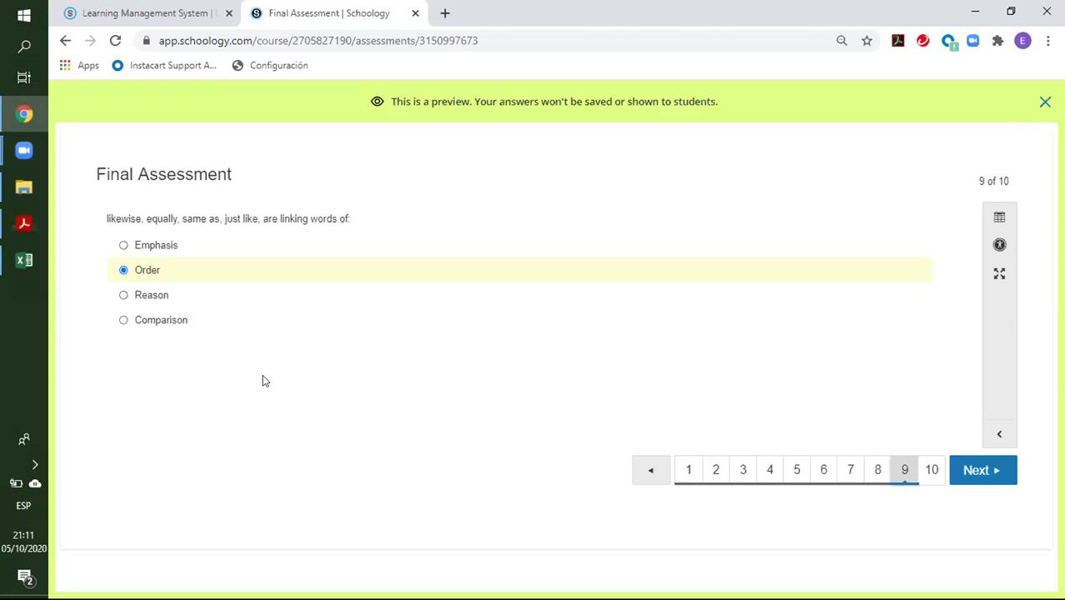
left_click(158, 322)
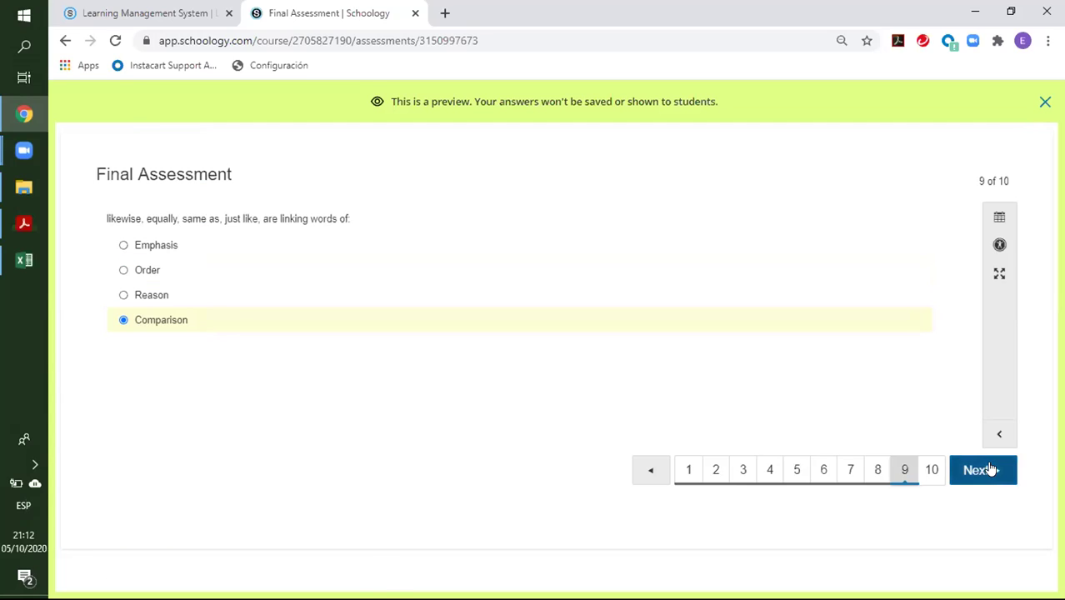
left_click(990, 470)
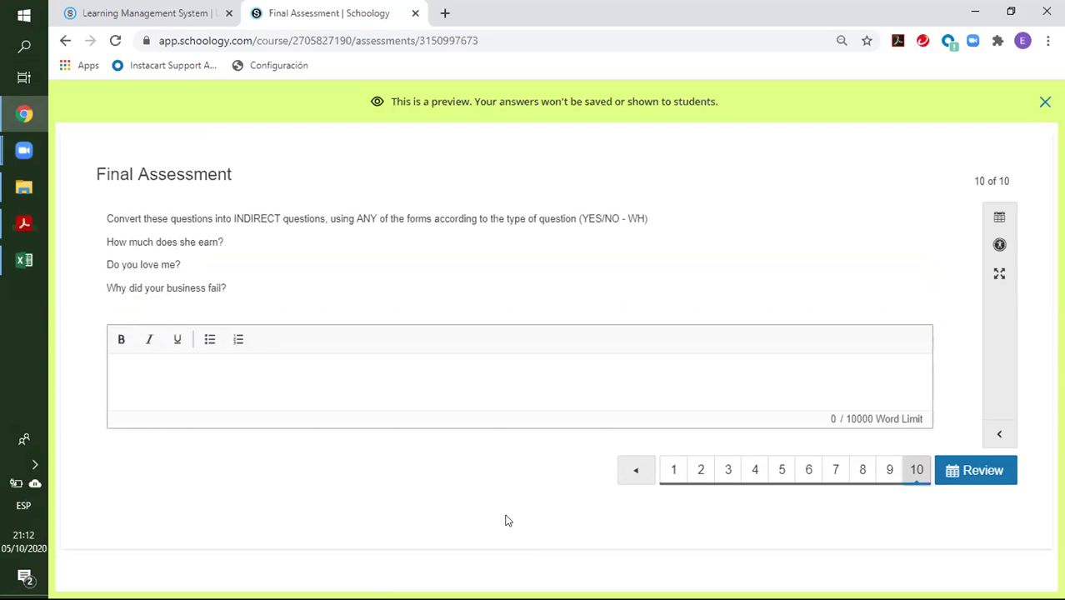
Step: Write "could you tell me how much she earnS?" in the question 10 answer as the indirect form of the first question
left_click_drag(361, 219, 540, 218)
left_click(539, 244)
left_click(184, 359)
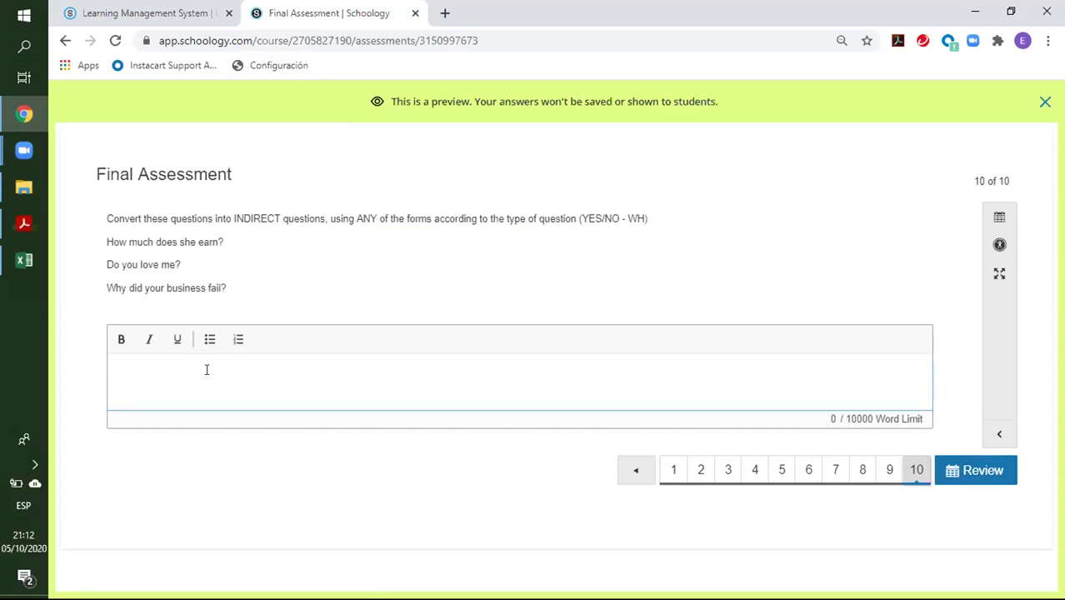
type("could you tell me how ")
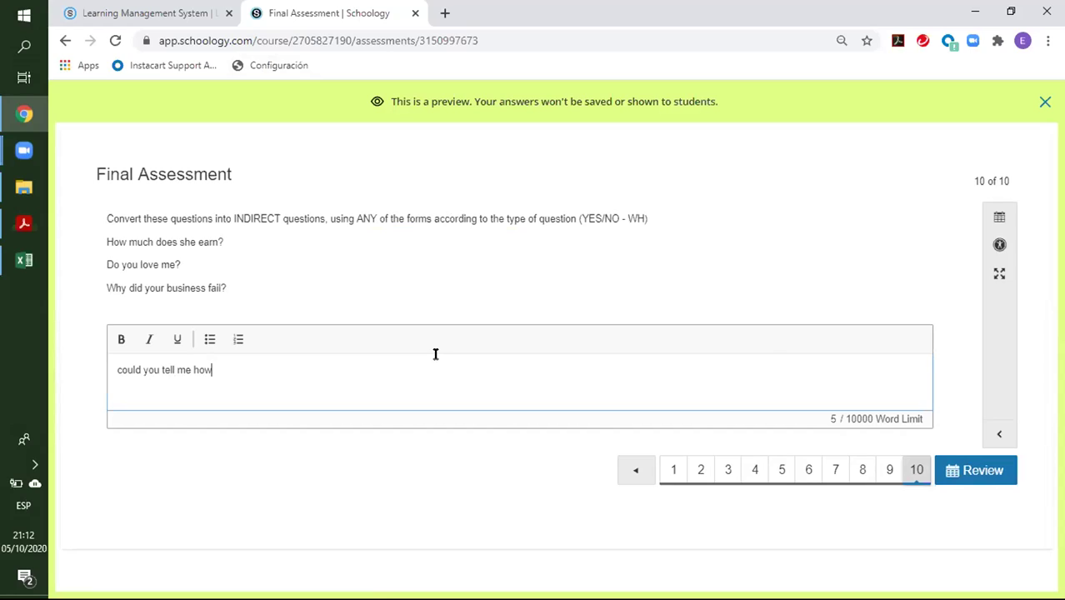
type("much she earnS")
double_click(167, 241)
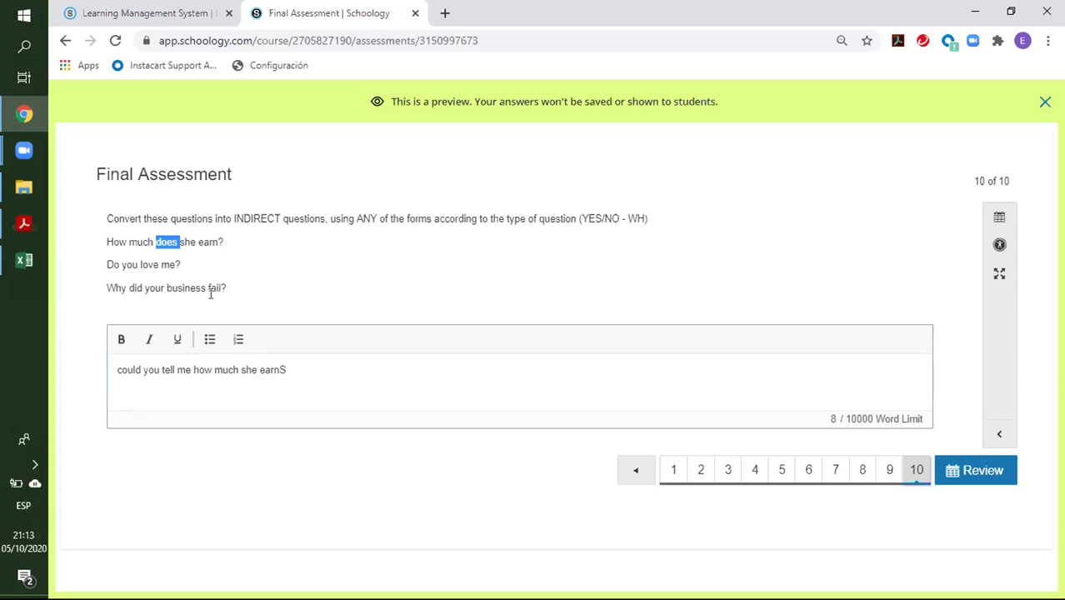
left_click(312, 369)
type("?")
Step: Make "earnS" bold in the first answer line and highlight "does" in the original question for comparison
double_click(281, 369)
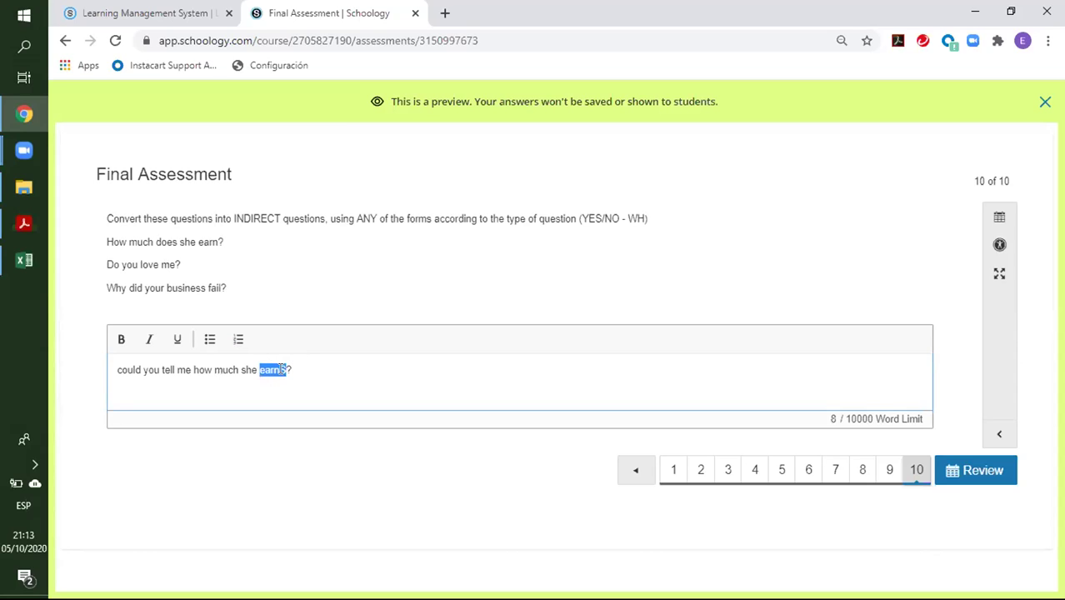
left_click(121, 339)
left_click(379, 368)
key("ctrl+b")
double_click(160, 241)
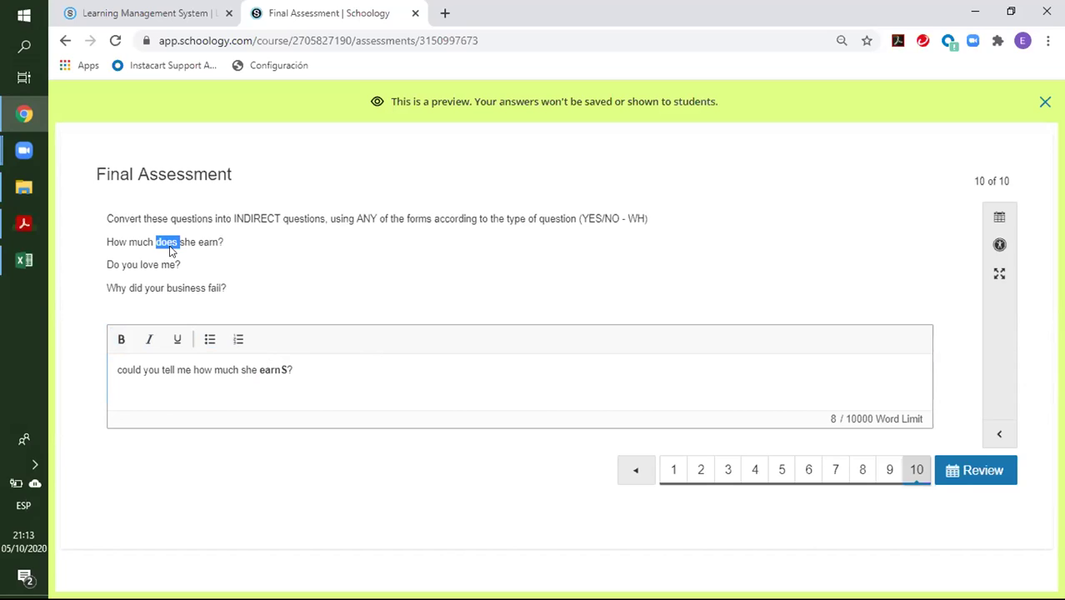
left_click(285, 370)
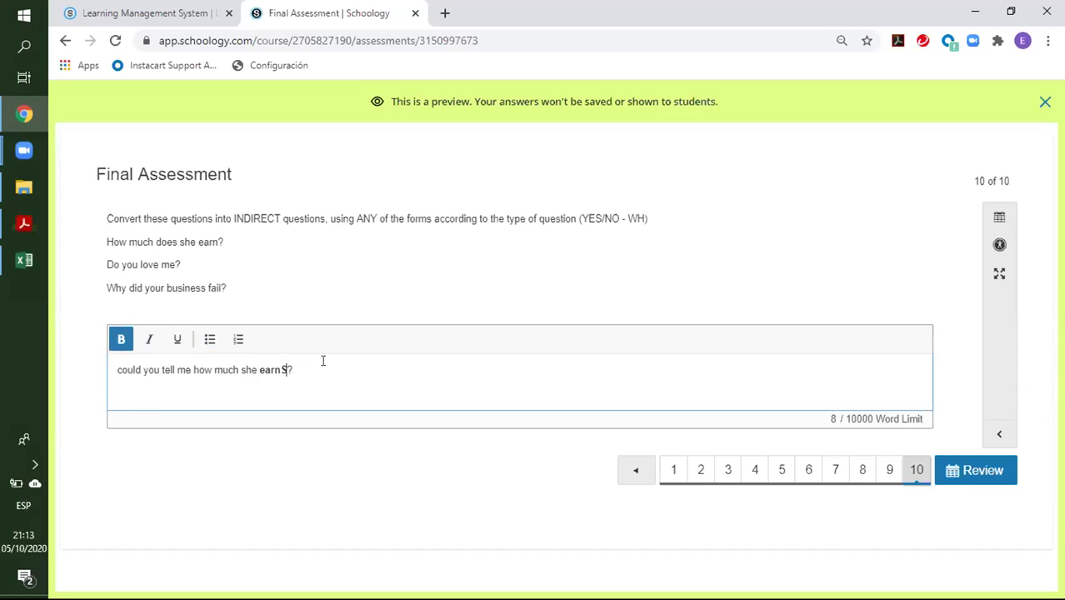
left_click(373, 360)
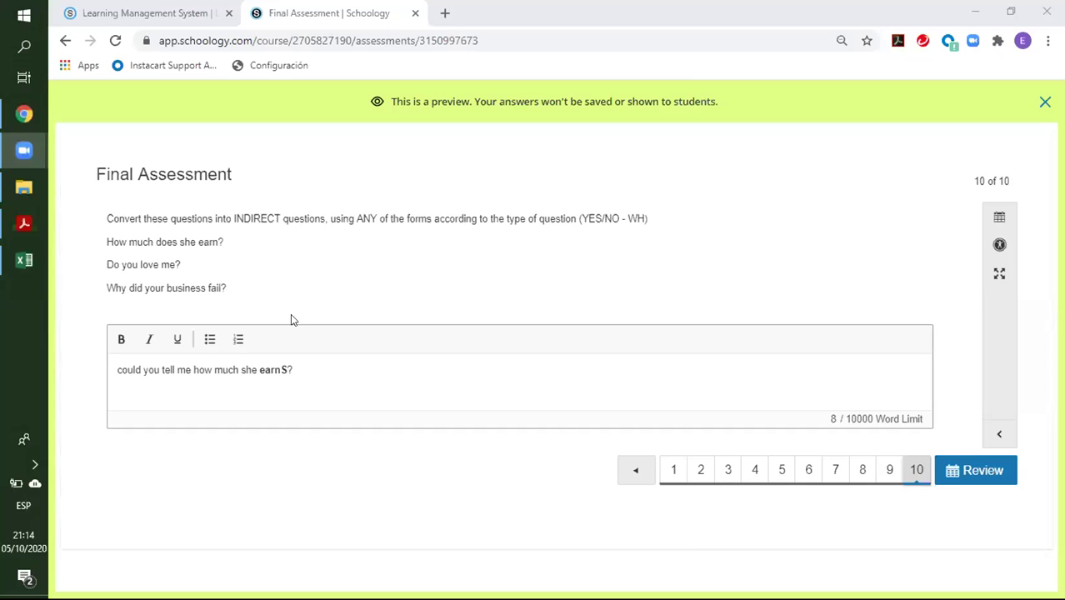
Step: Add "can you tell me if you love me?" on a new line as the indirect form of the second question
left_click(313, 367)
key("Return")
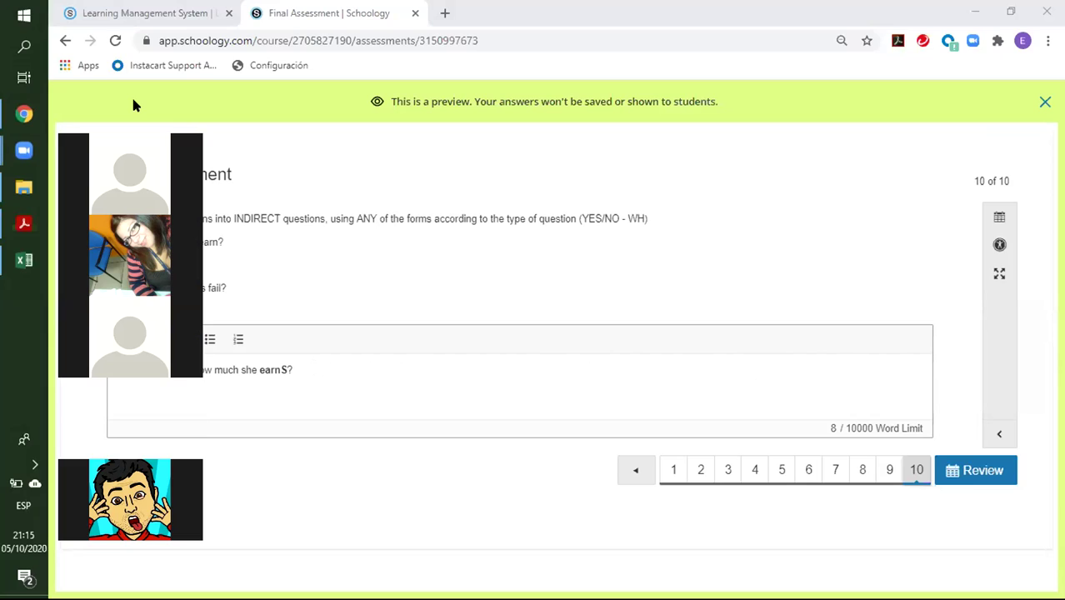
left_click(440, 382)
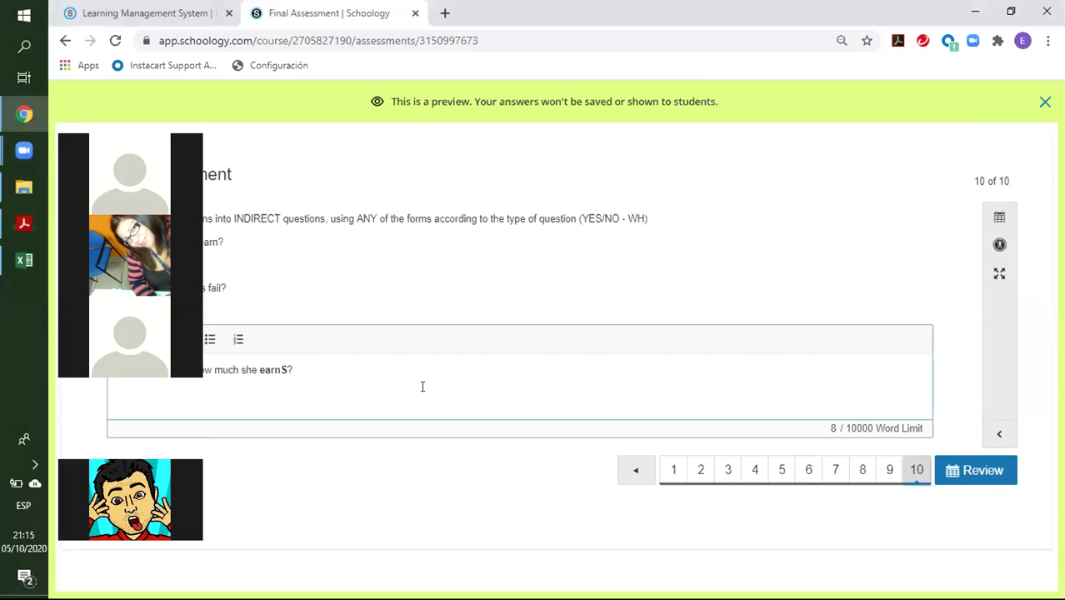
key("Return")
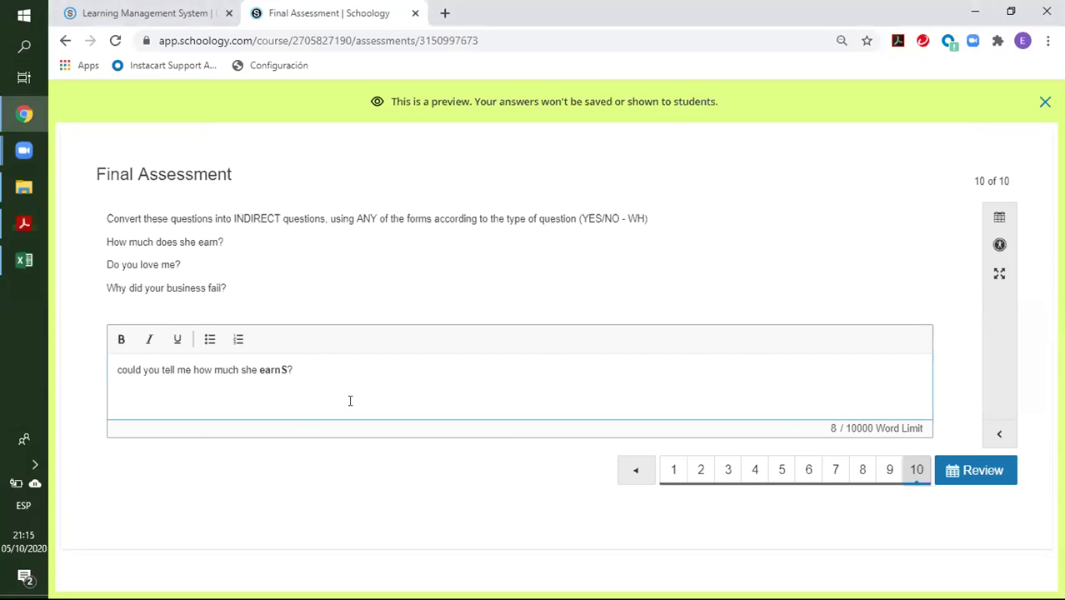
type("can you tell me if you ")
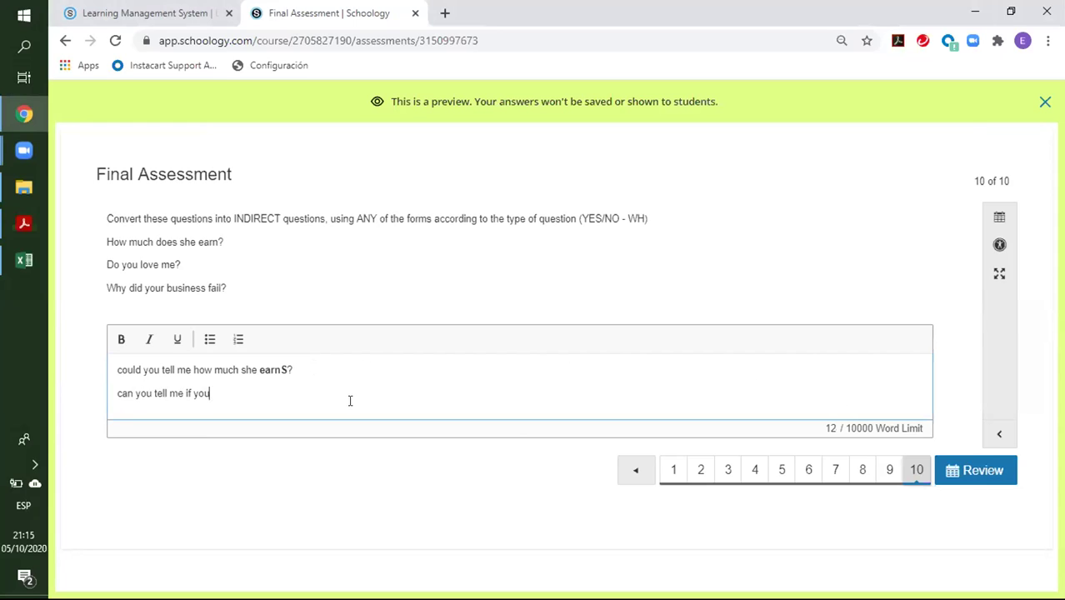
type("love me?")
Step: Highlight both answer lines, the first two original questions and the word "if" to compare the WH and YES/NO forms
left_click_drag(117, 370, 307, 356)
left_click_drag(115, 393, 276, 384)
left_click(321, 387)
double_click(130, 241)
triple_click(131, 241)
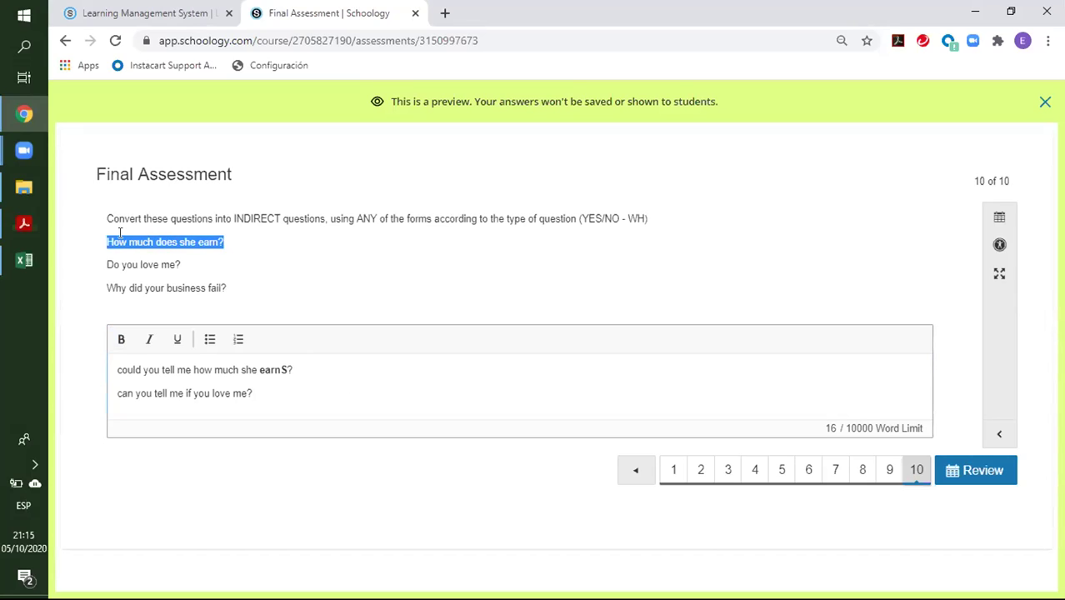
triple_click(124, 263)
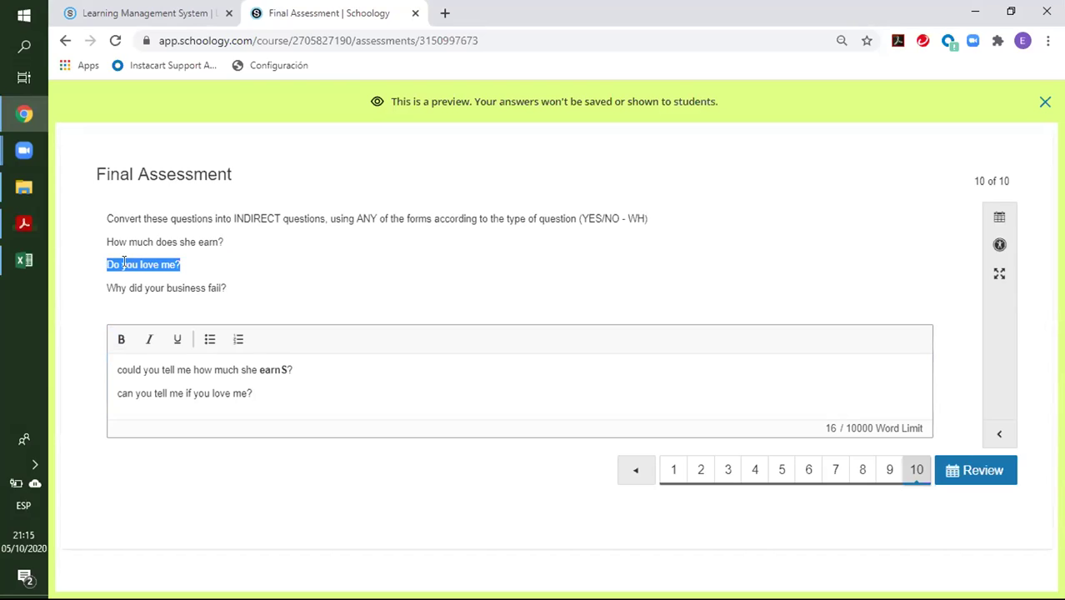
left_click(172, 261)
double_click(188, 392)
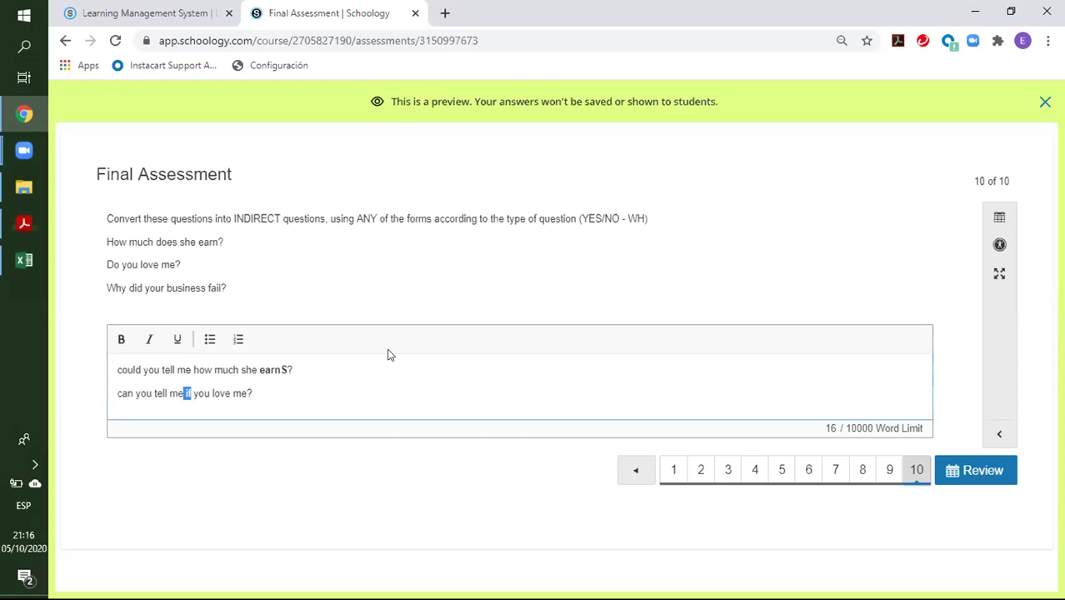
Step: Add "do you know why your business failed?" on a new line as the indirect form of the third question
left_click(312, 385)
key("Return")
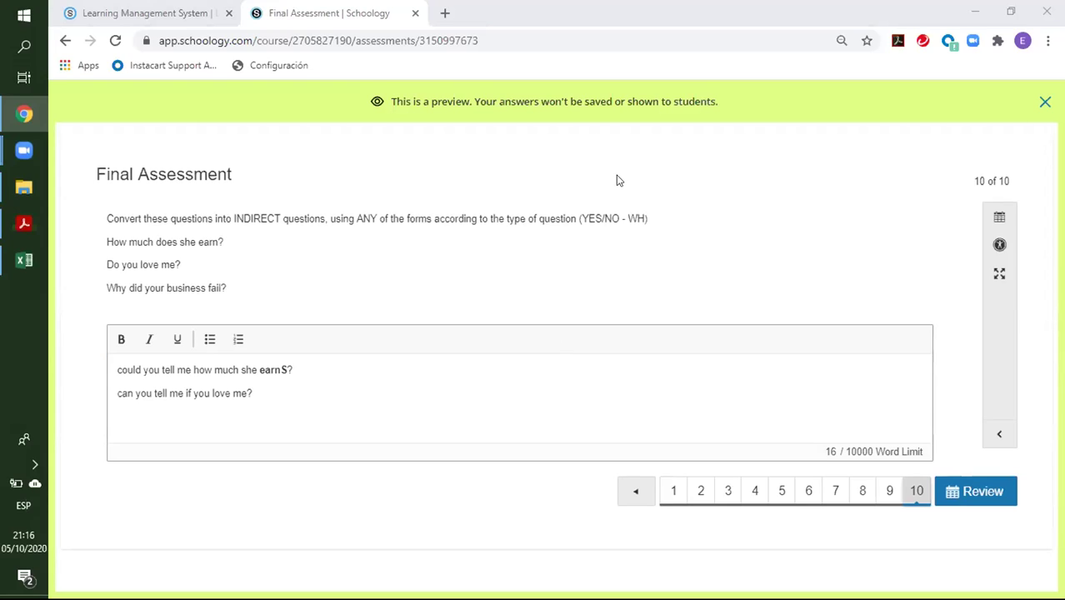
left_click(287, 419)
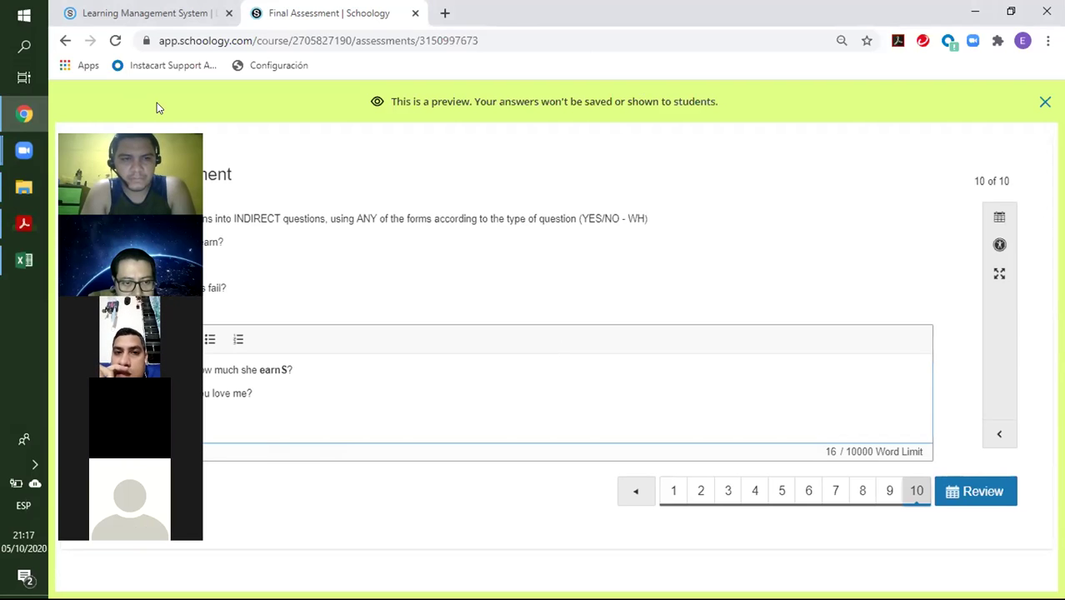
left_click(504, 295)
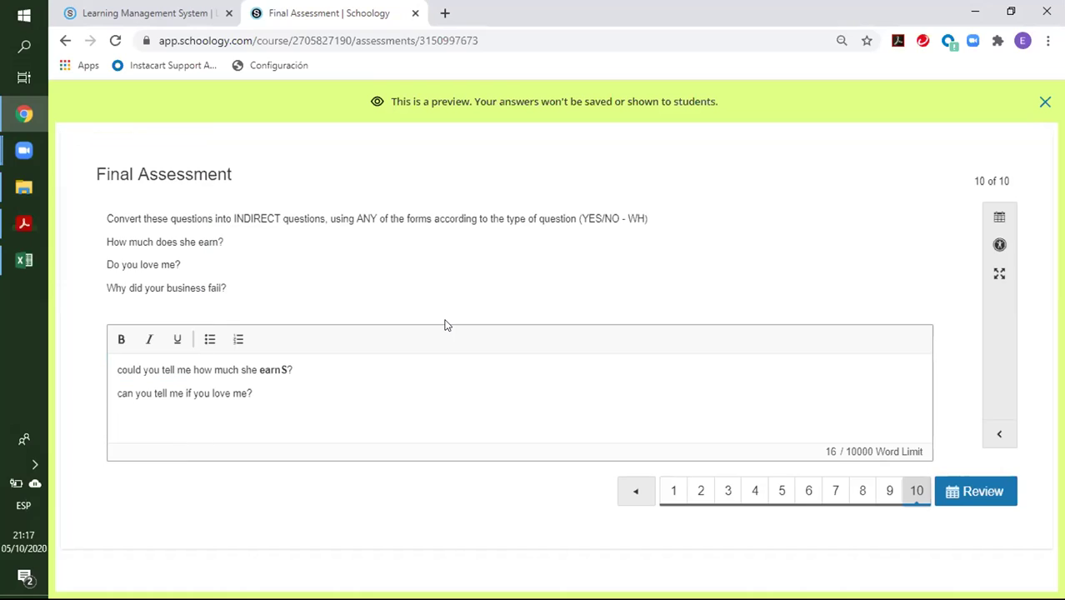
left_click(397, 432)
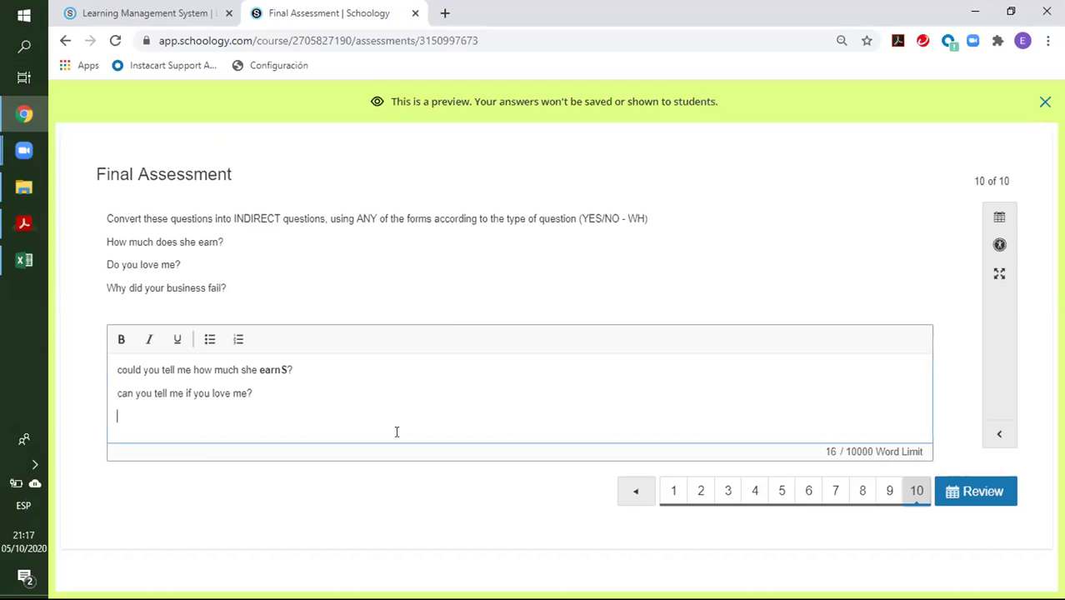
type("do you know")
type("why your")
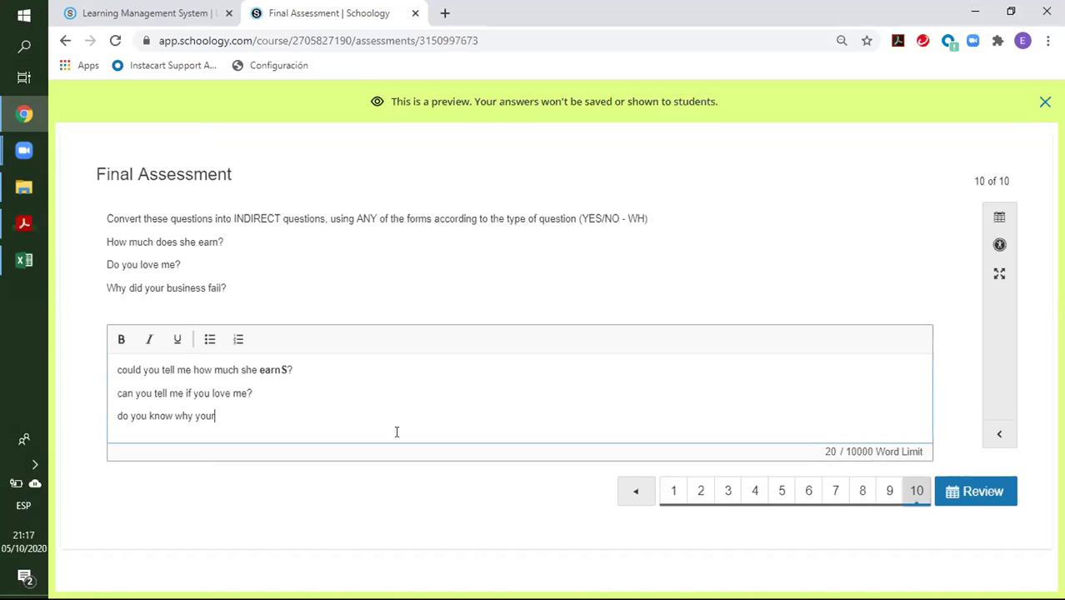
type(" business")
type("failed?")
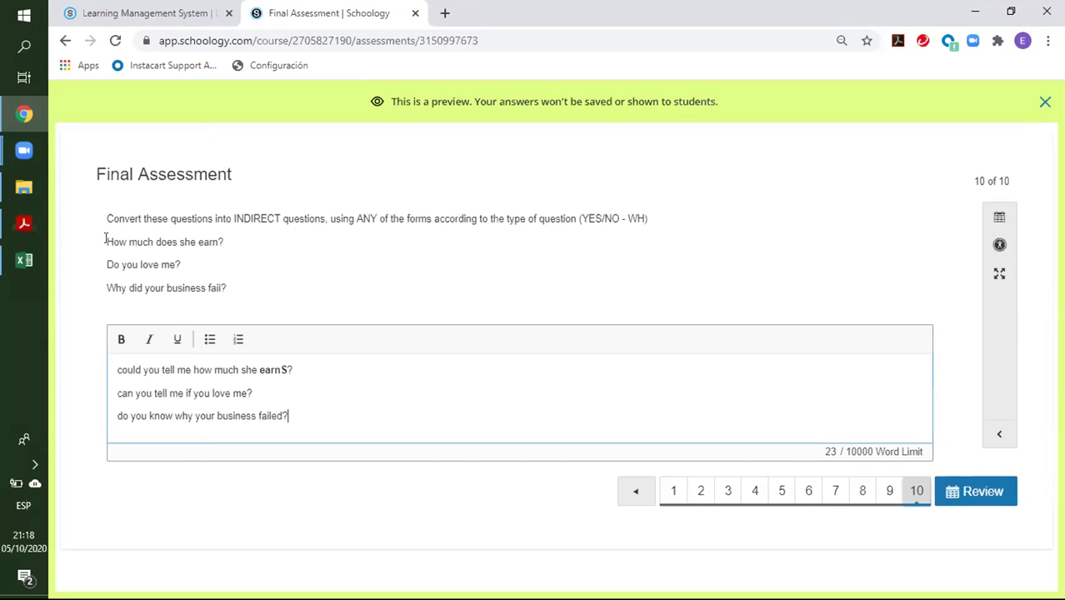
Step: Highlight the first original question, its auxiliary "does" and the answer's verb "earnS" to review how the verb form changes
left_click_drag(106, 242, 258, 244)
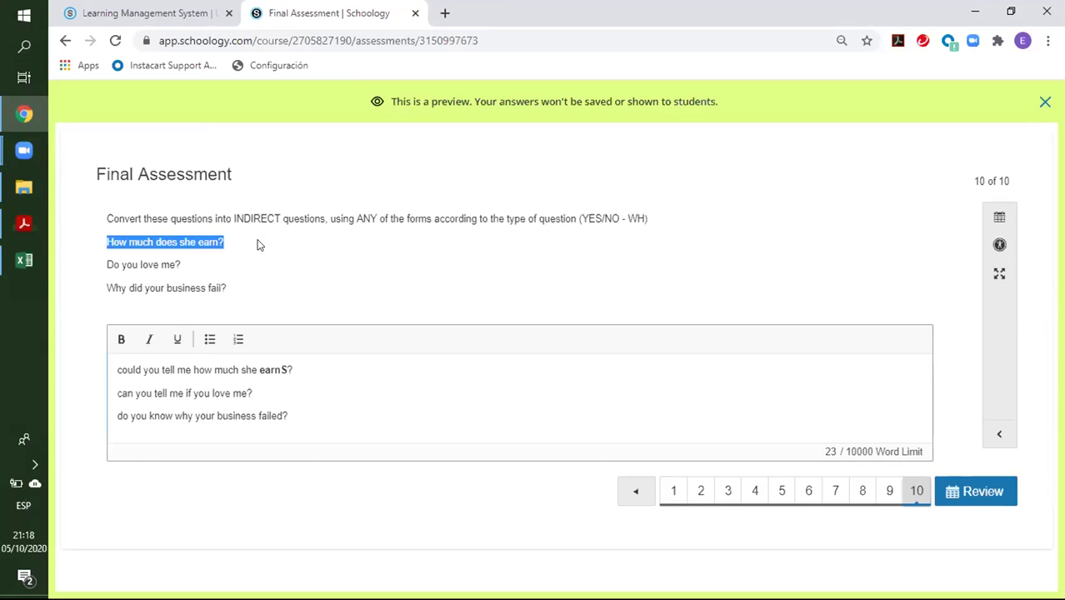
double_click(164, 241)
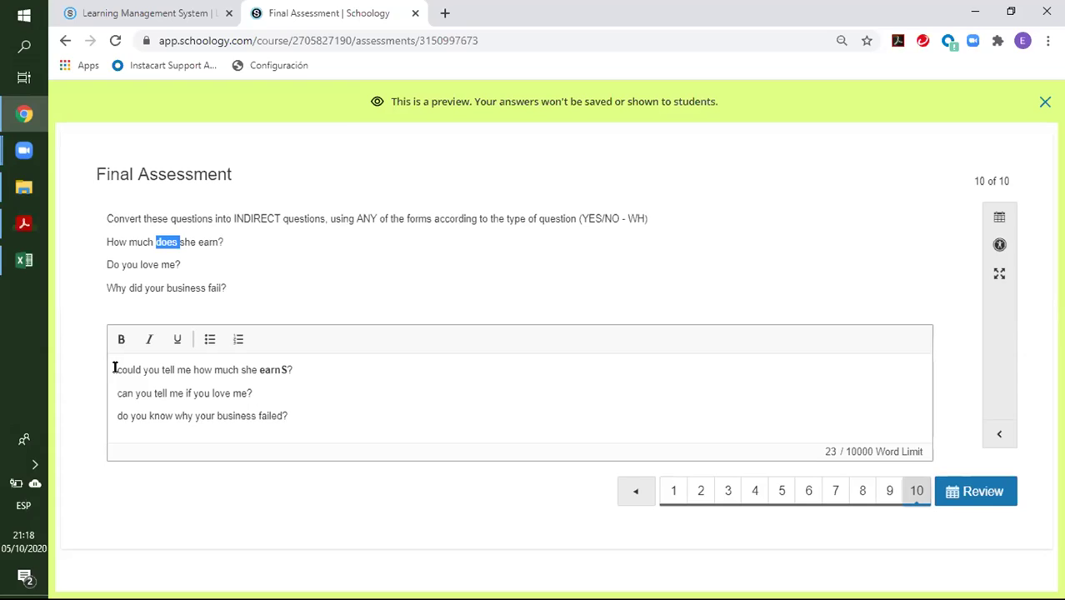
double_click(272, 364)
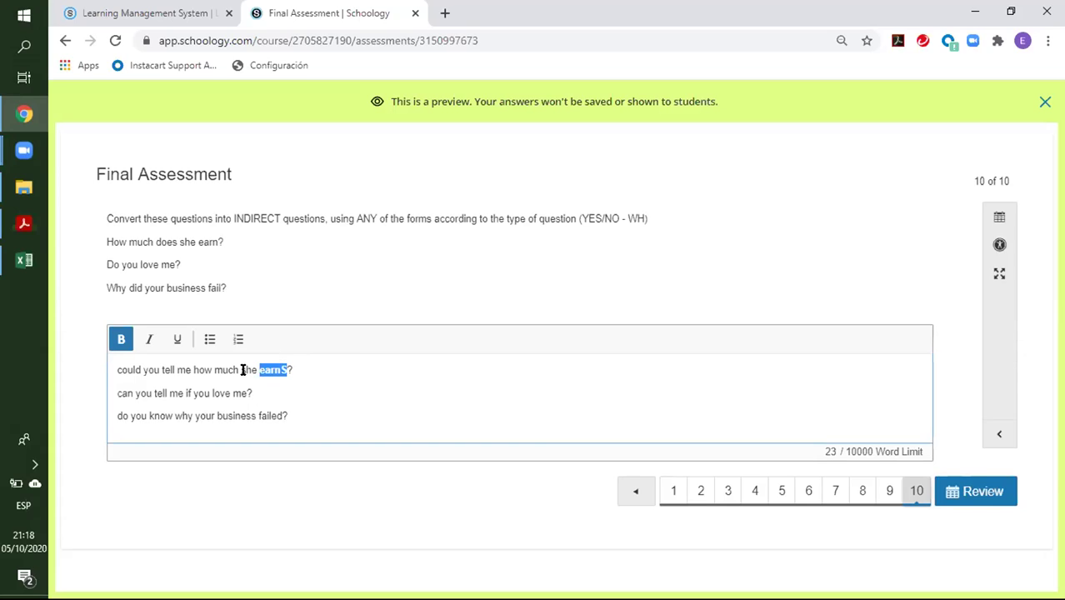
Step: Highlight "she" in the first answer, then the third original question and the opening of its indirect form to compare their structure
double_click(250, 369)
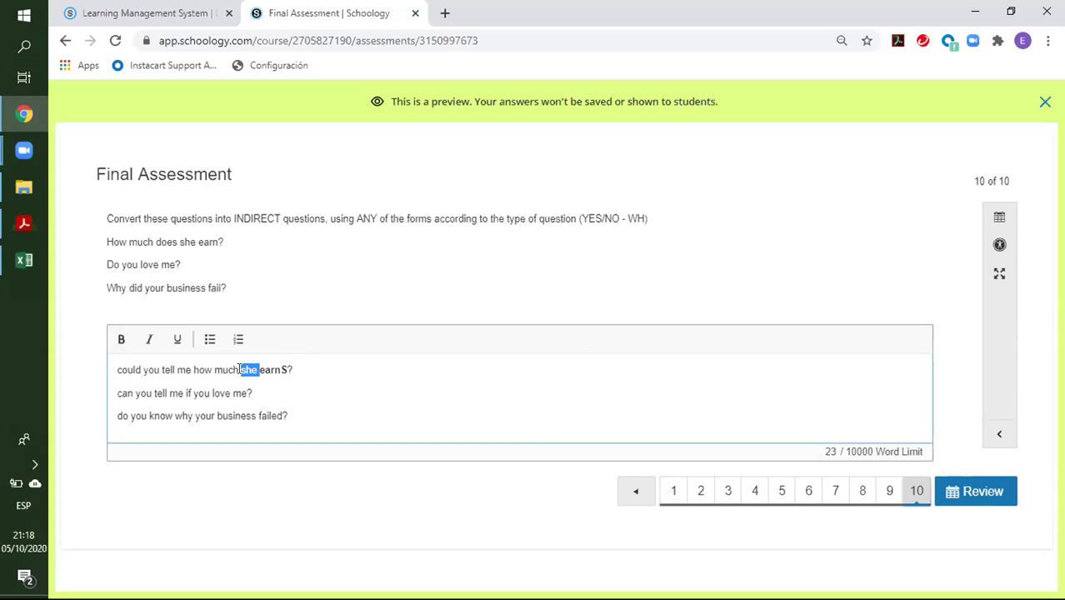
left_click(285, 369)
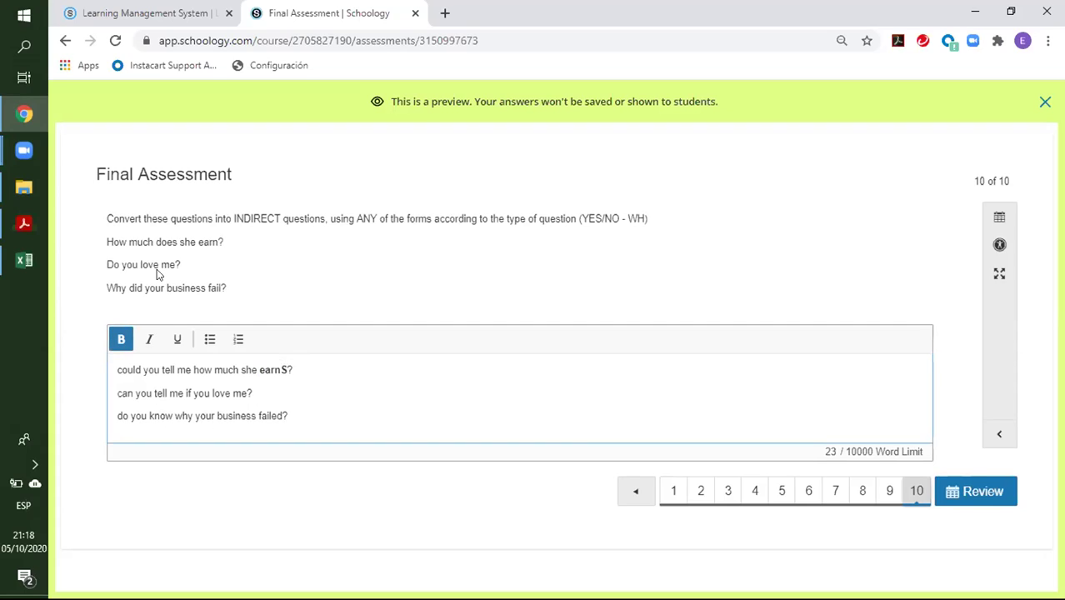
left_click_drag(114, 288, 168, 288)
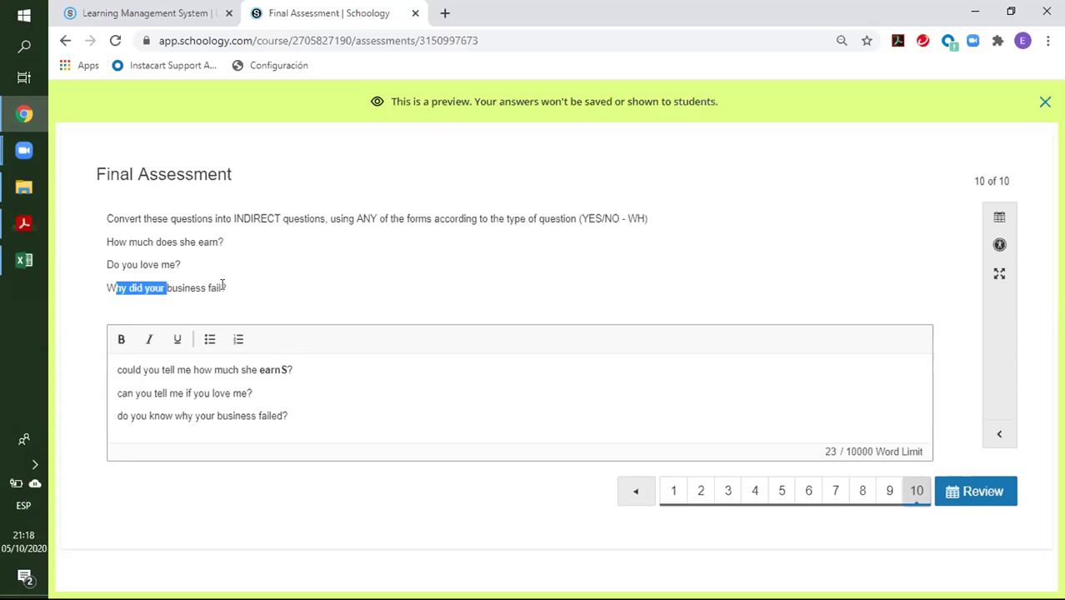
double_click(132, 287)
left_click_drag(117, 415, 182, 410)
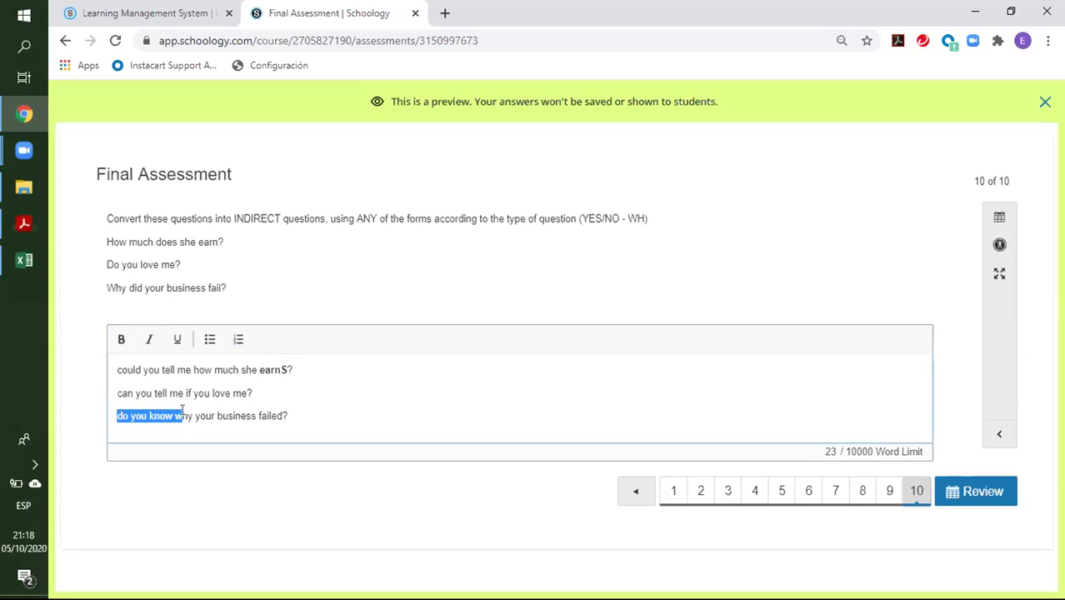
left_click(173, 415)
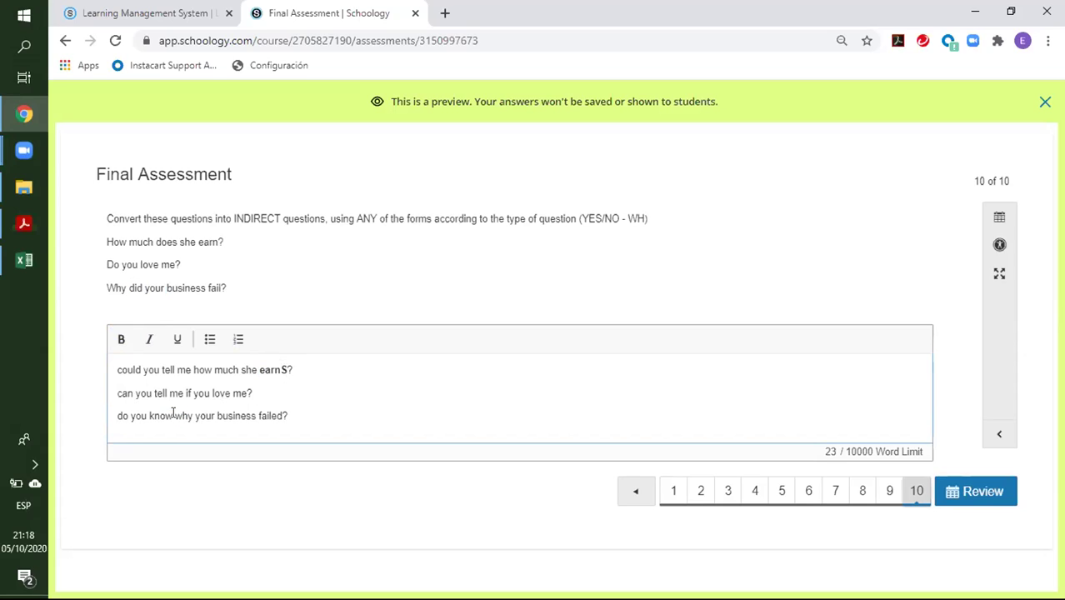
left_click(283, 414)
Step: Highlight the auxiliaries "did" in the third original question and "does" in the first to compare their tenses
double_click(135, 288)
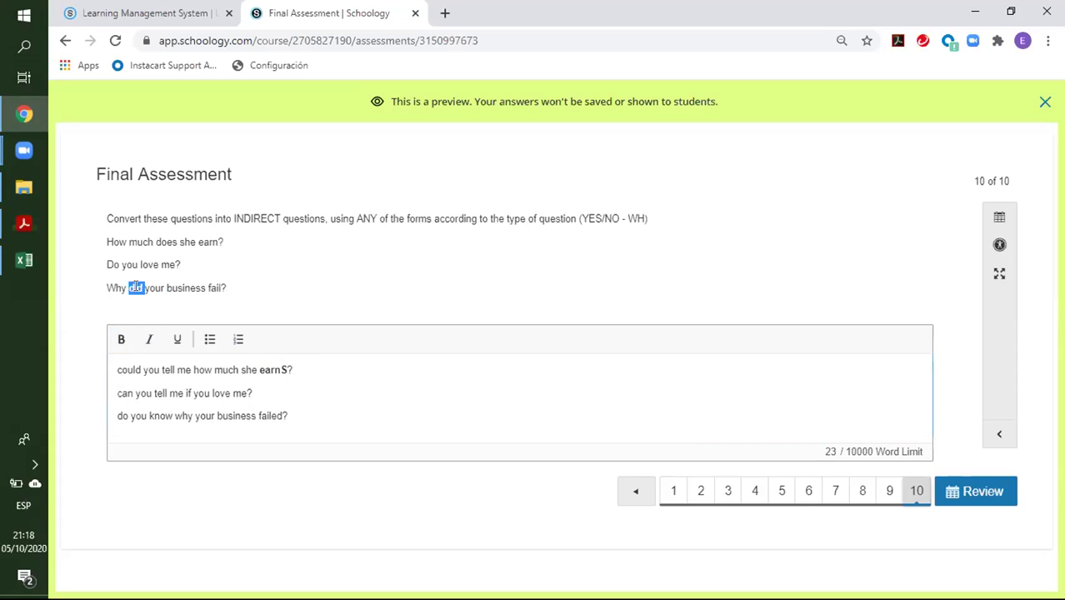
double_click(160, 242)
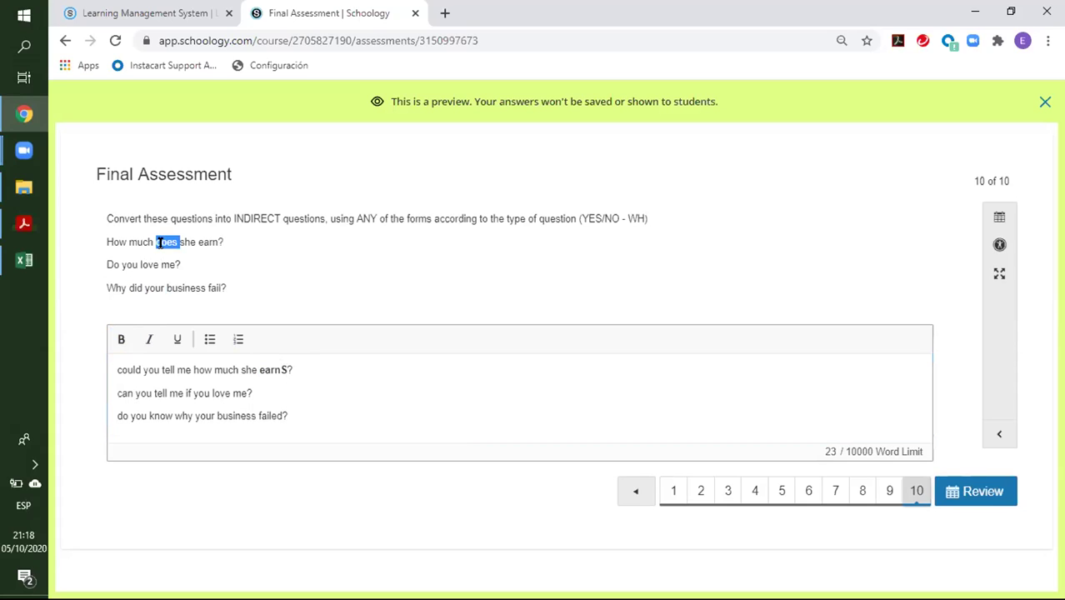
double_click(136, 287)
left_click(162, 239)
double_click(162, 240)
double_click(134, 287)
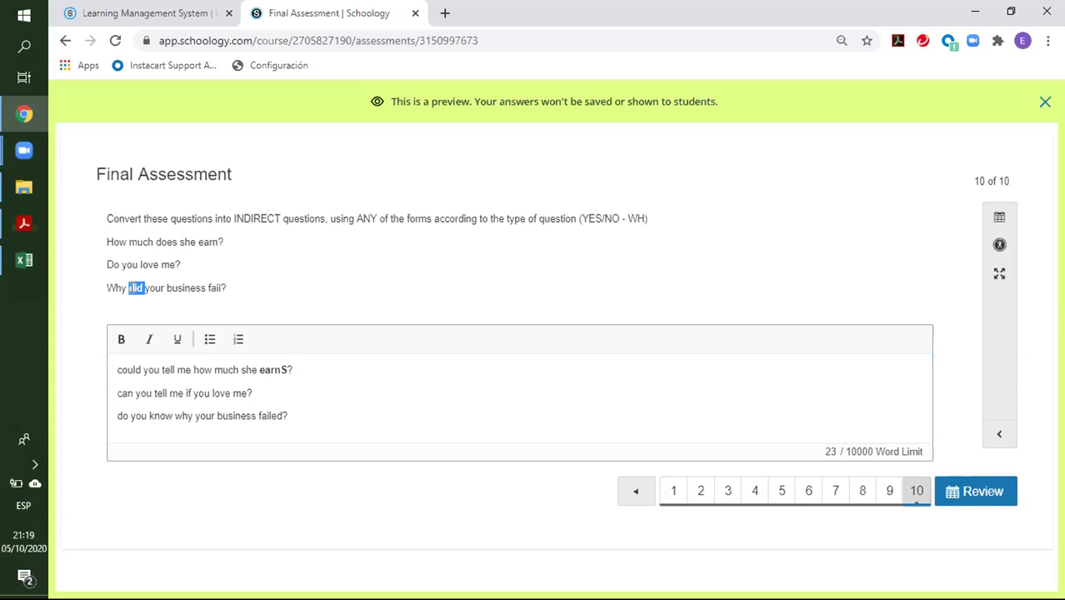
Step: Make the word "failed" bold in the third answer line
double_click(270, 415)
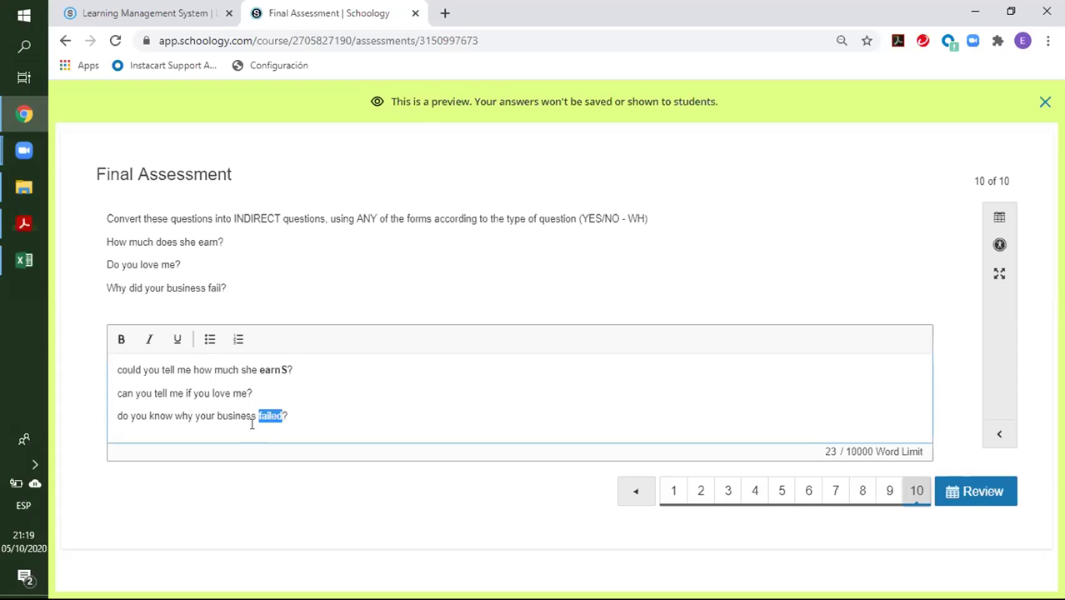
left_click(295, 417)
double_click(270, 414)
left_click(121, 339)
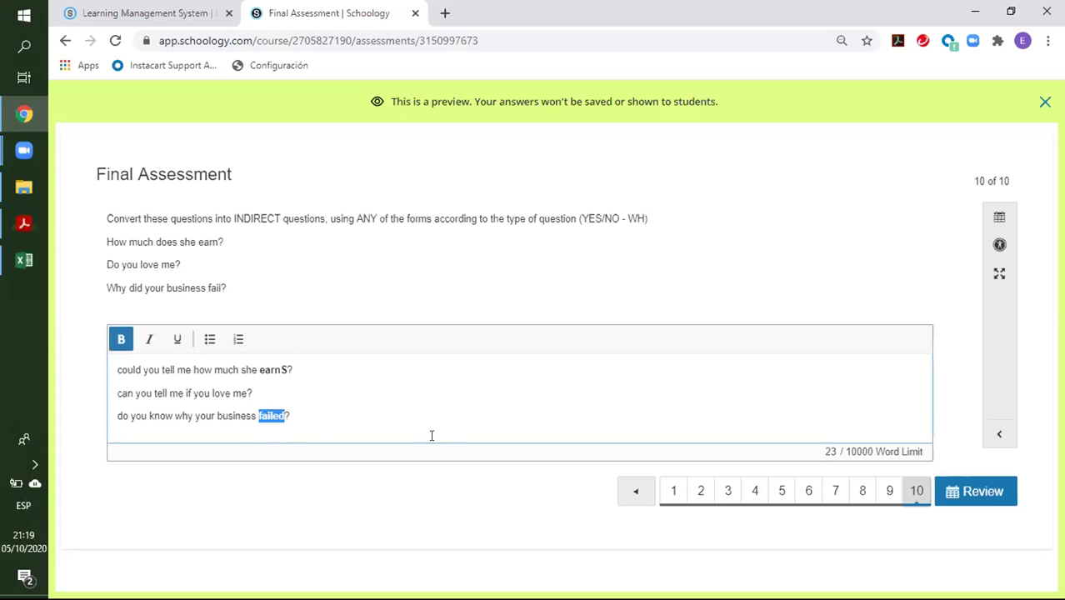
left_click(430, 434)
Step: Make the word "if" bold in the second answer line
double_click(188, 393)
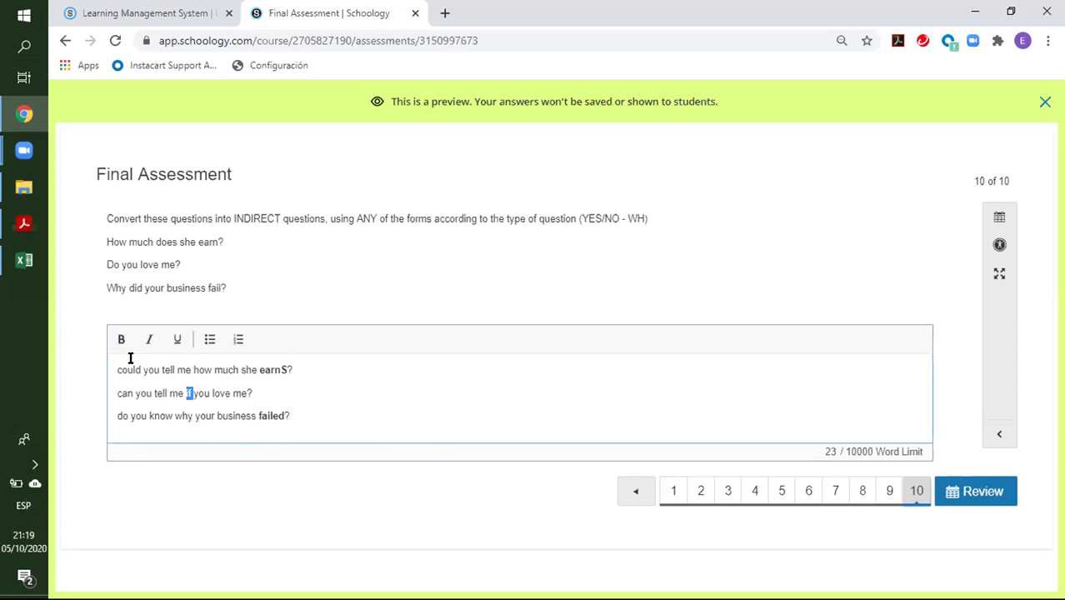
left_click(121, 339)
left_click(422, 413)
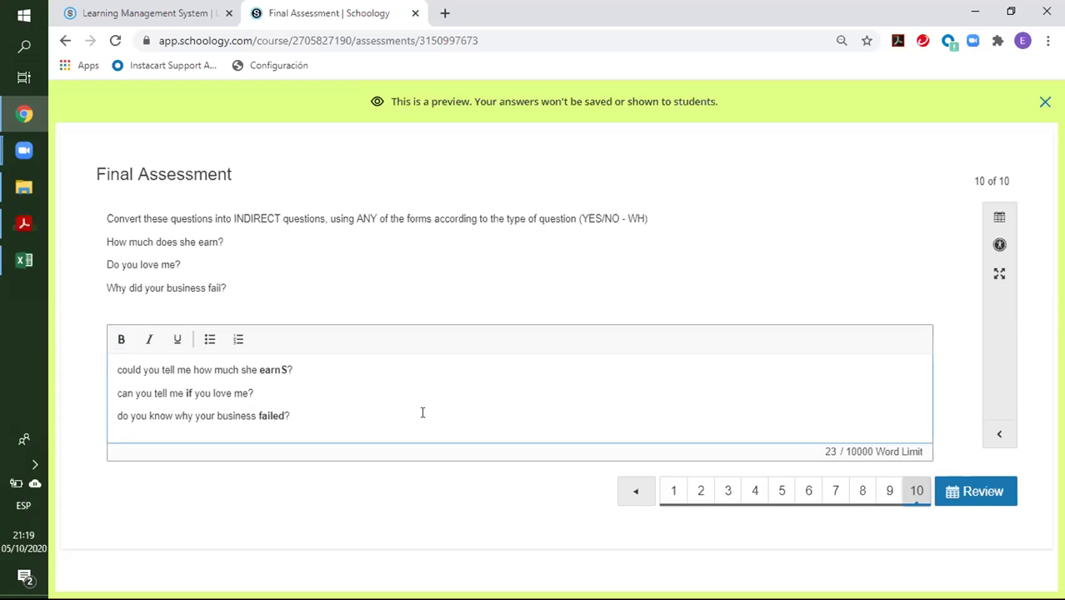
left_click(191, 393)
left_click(442, 427)
Step: Go to the review of all ten questions and finish the assessment preview
left_click(988, 493)
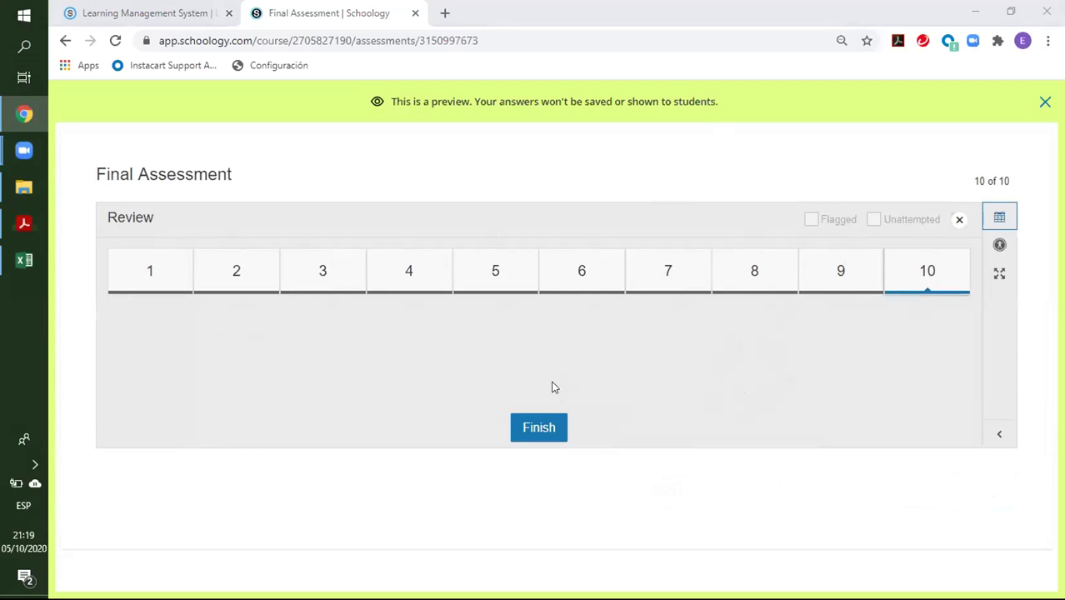
left_click(537, 428)
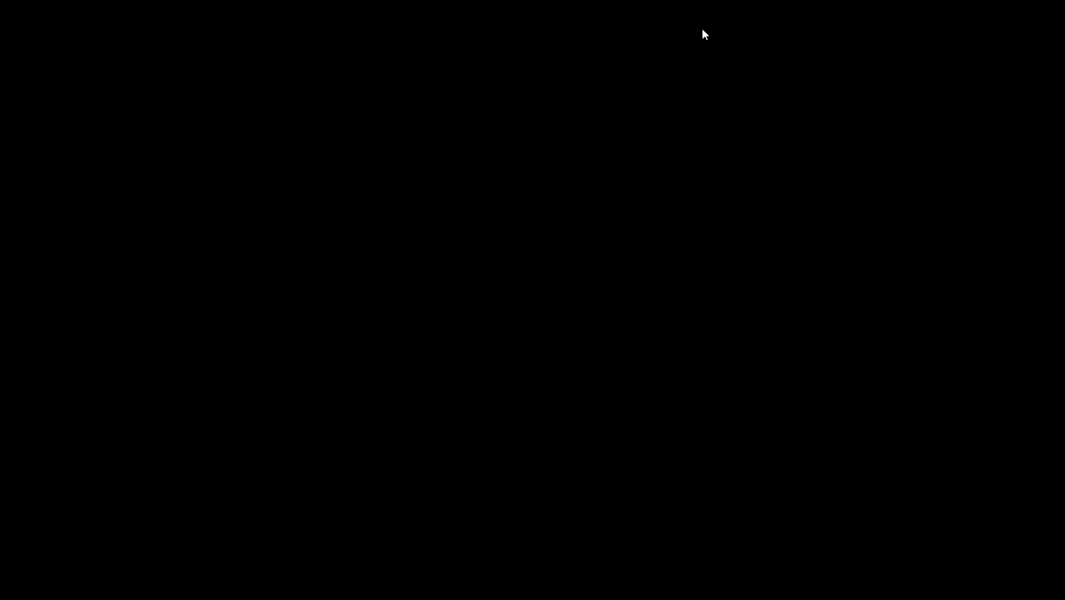
Step: Open the first listed student's attempt for grading from the assessment results by student
scroll(565, 275, "down", 1)
scroll(565, 275, "down", 3)
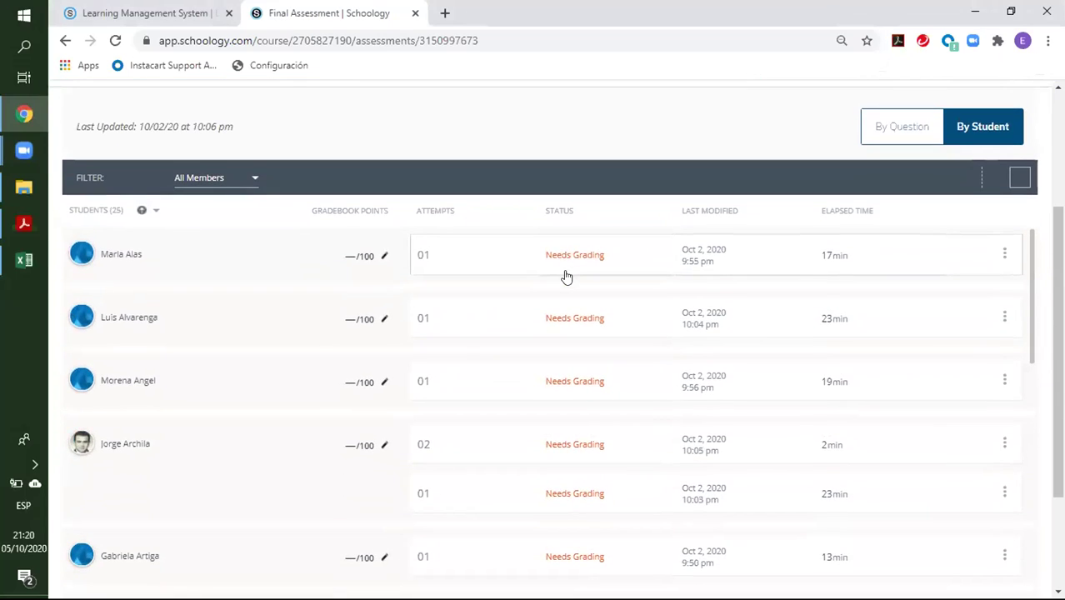
scroll(565, 277, "down", 1)
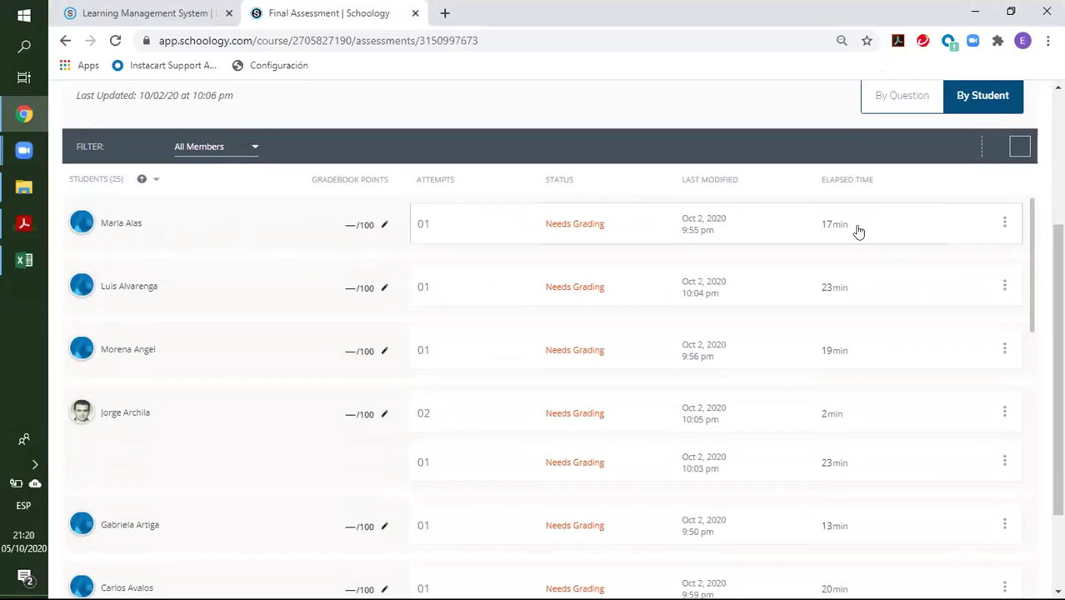
left_click(1004, 221)
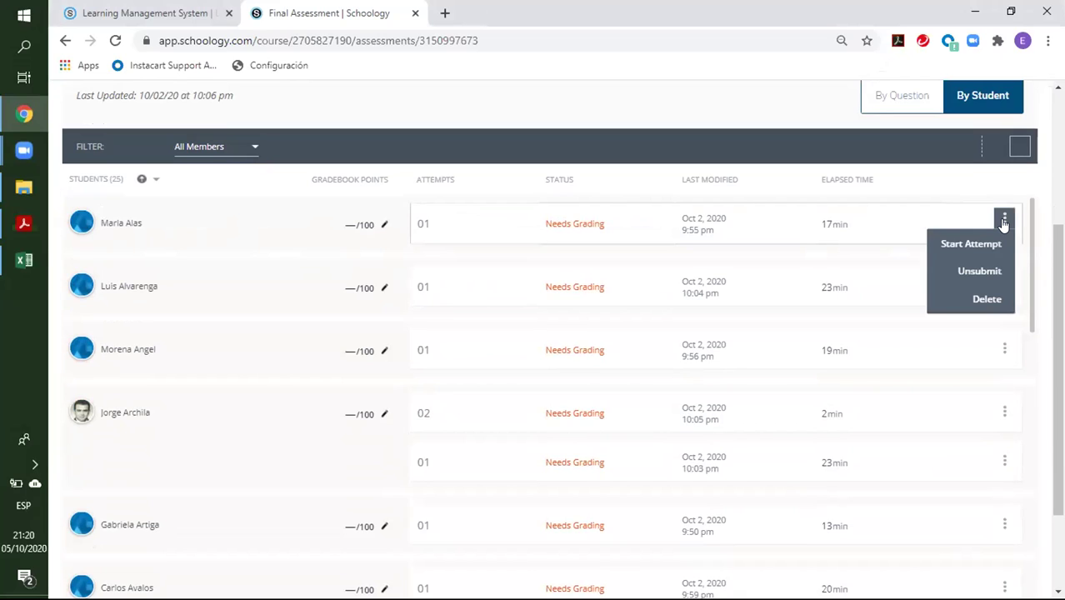
left_click(925, 223)
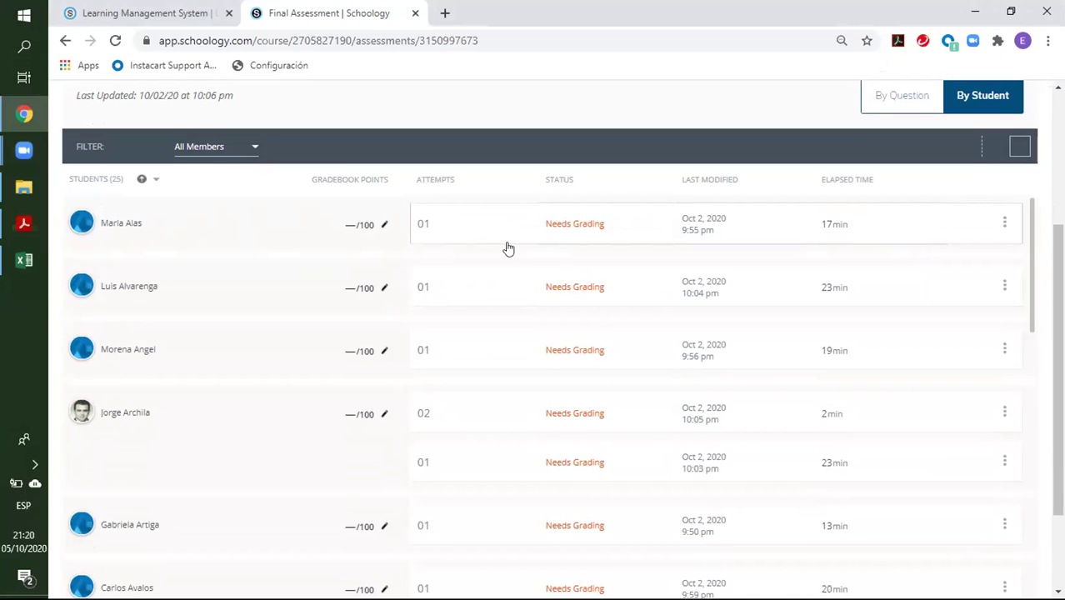
left_click(579, 235)
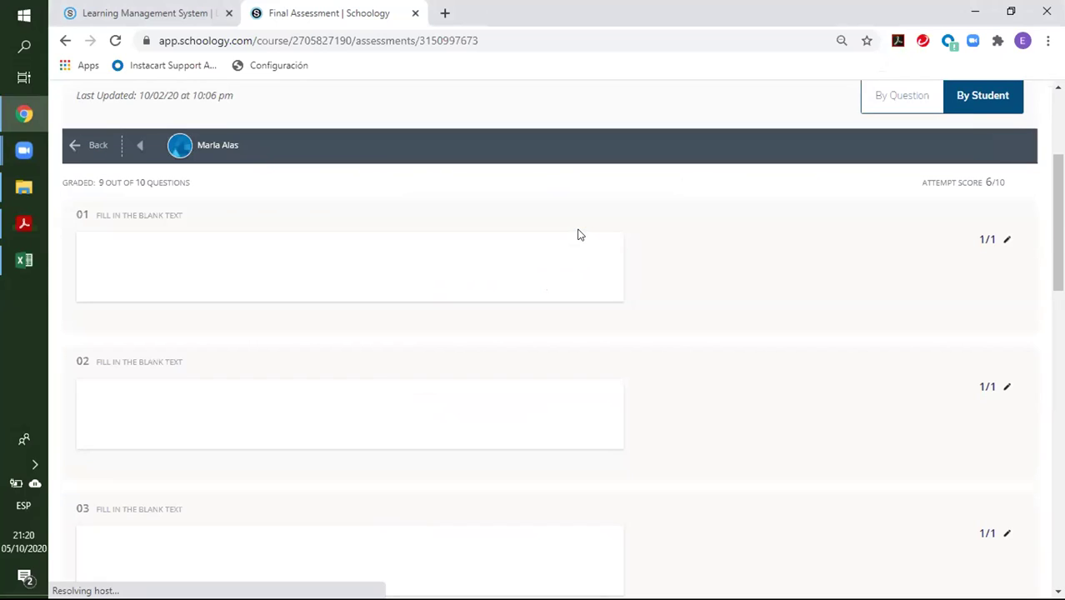
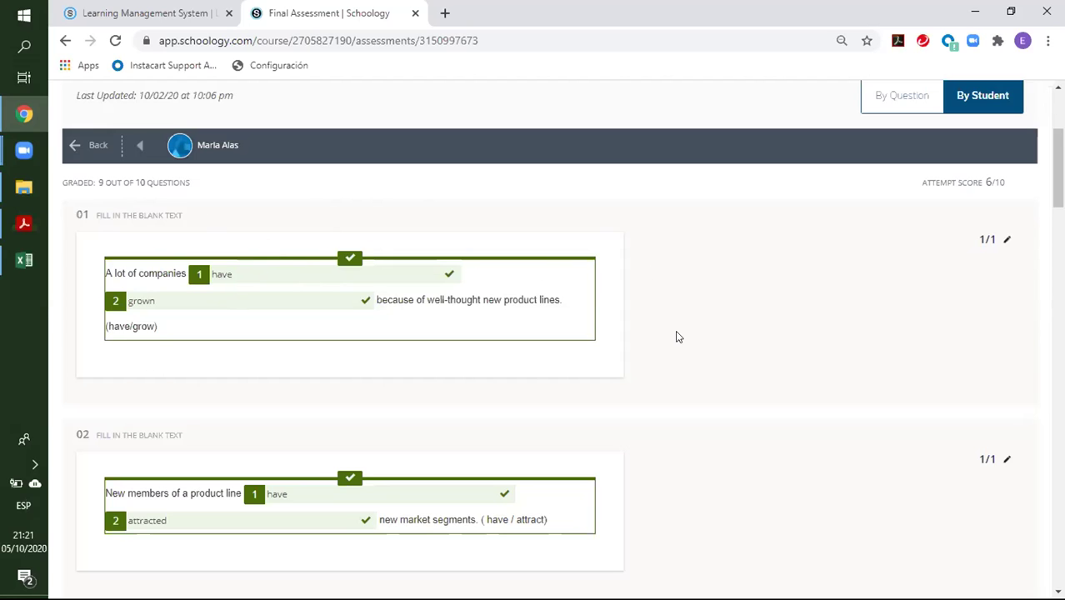
Step: Check the student's answers to questions 01 to 04 and override the score of question 04 with 1 point
scroll(676, 337, "down", 3)
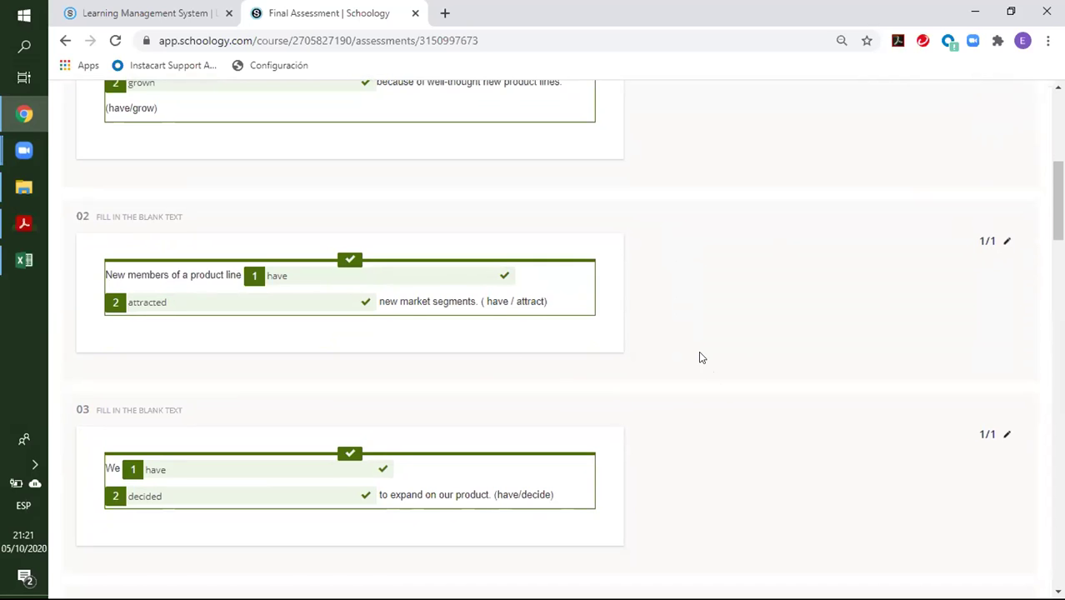
scroll(700, 357, "down", 1)
scroll(700, 357, "down", 1)
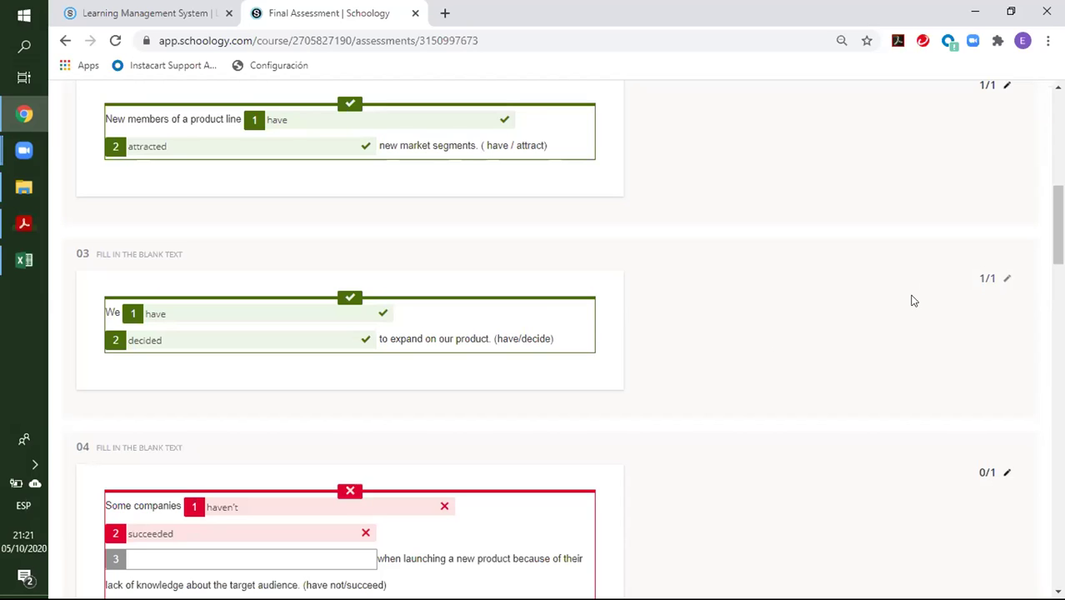
scroll(713, 375, "down", 2)
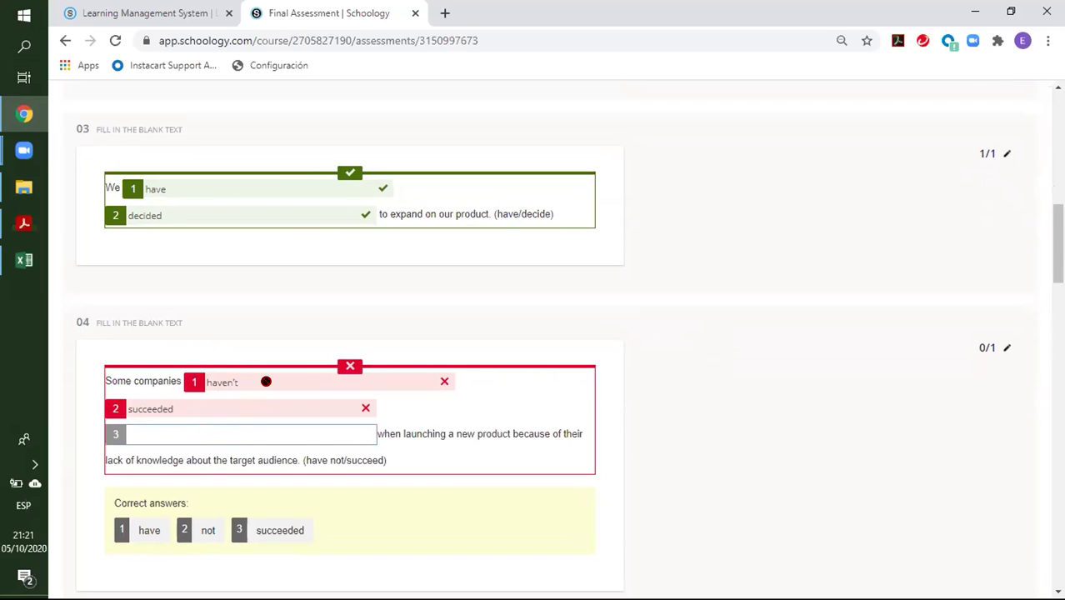
left_click(1007, 349)
type("1")
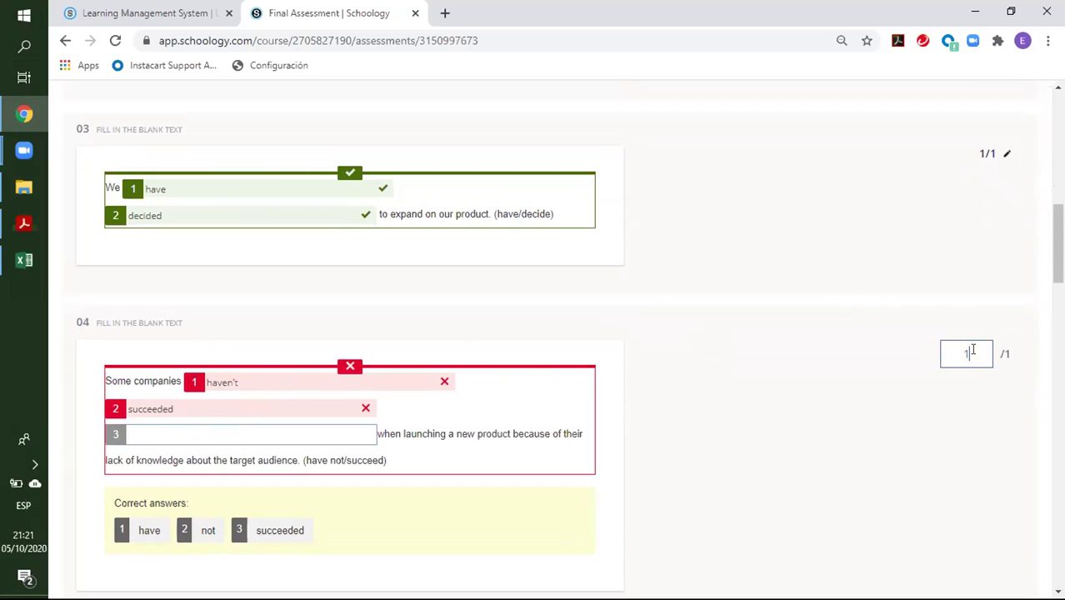
left_click(967, 414)
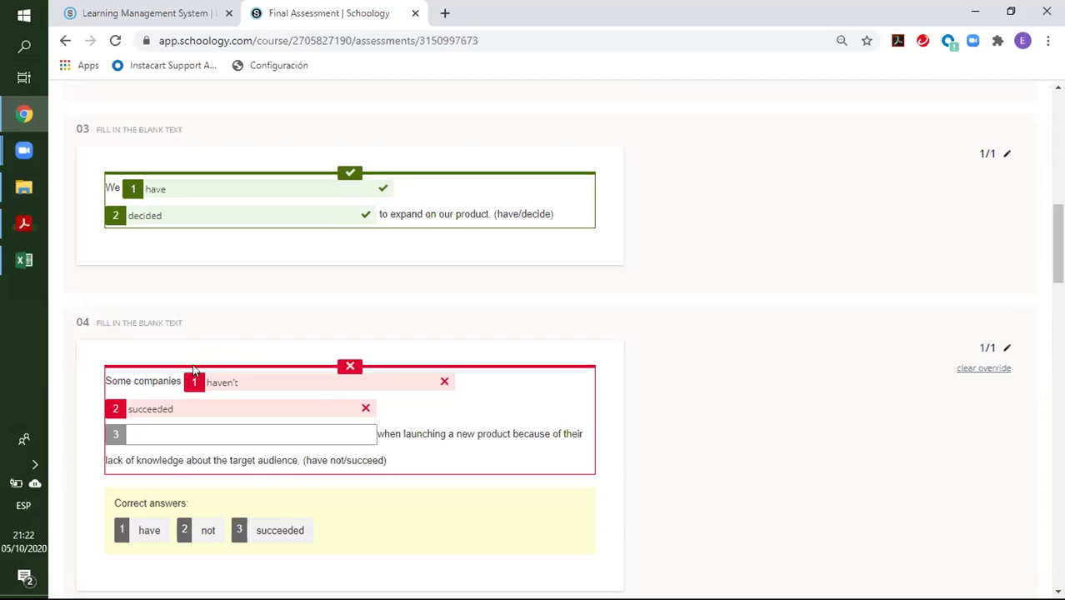
left_click(142, 532)
Step: Override the score of question 05, answered "bougth", with 1 point
scroll(838, 448, "down", 3)
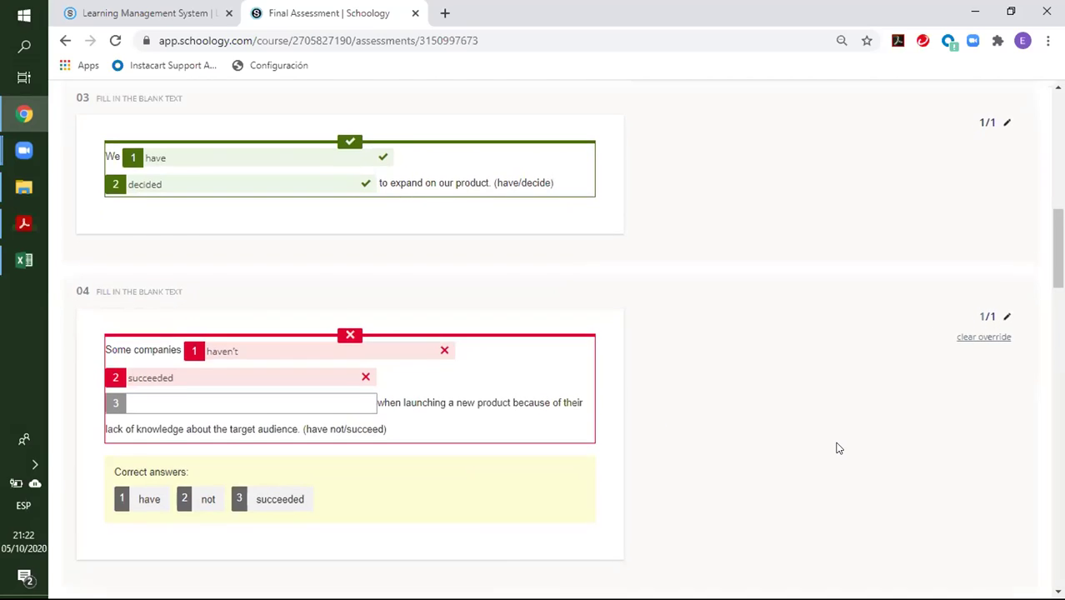
scroll(838, 448, "down", 1)
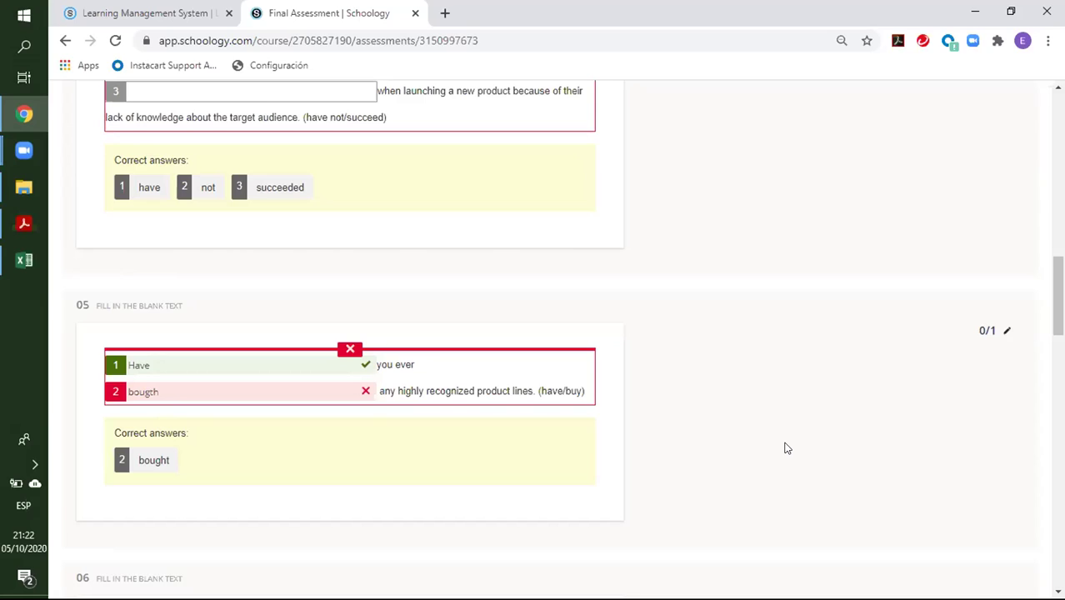
left_click(1006, 331)
type("1")
left_click(785, 397)
Step: Examine the student's answers and scores for questions 06 to 09 in the submitted attempt
scroll(626, 456, "down", 2)
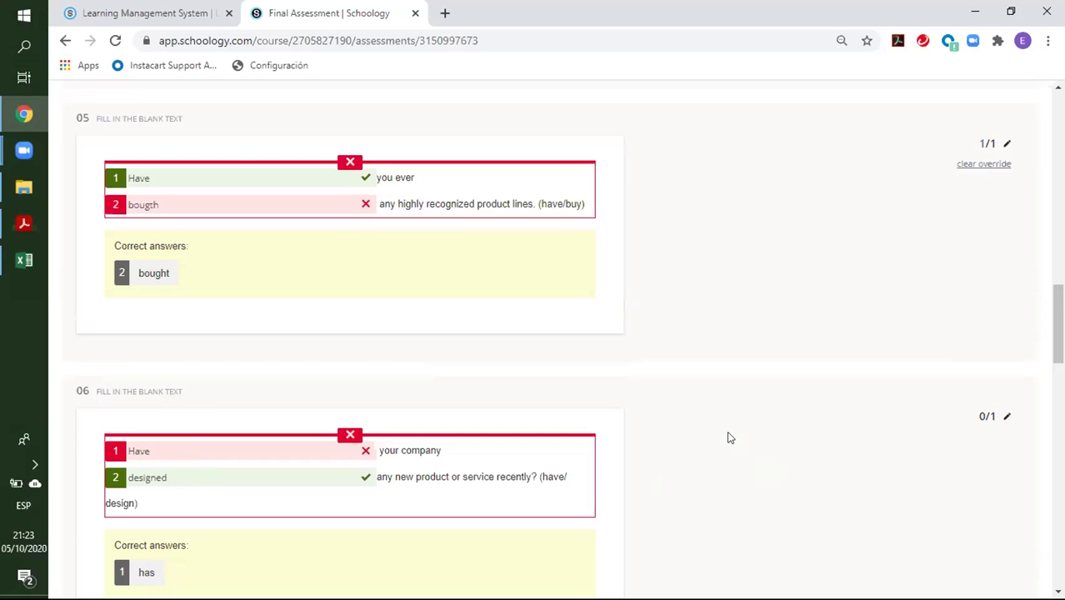
scroll(730, 436, "down", 1)
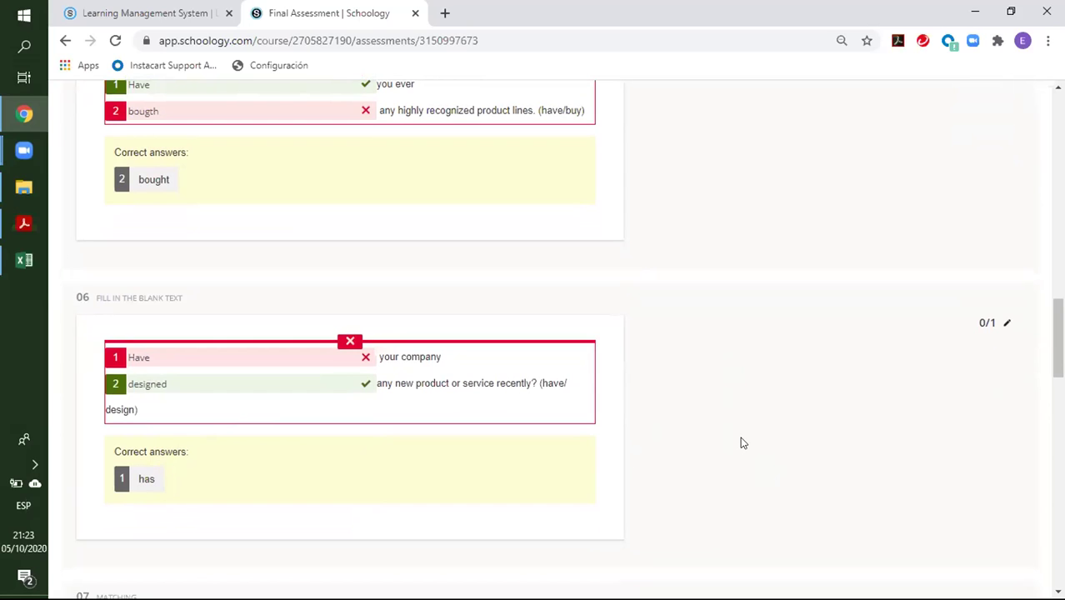
scroll(743, 442, "down", 2)
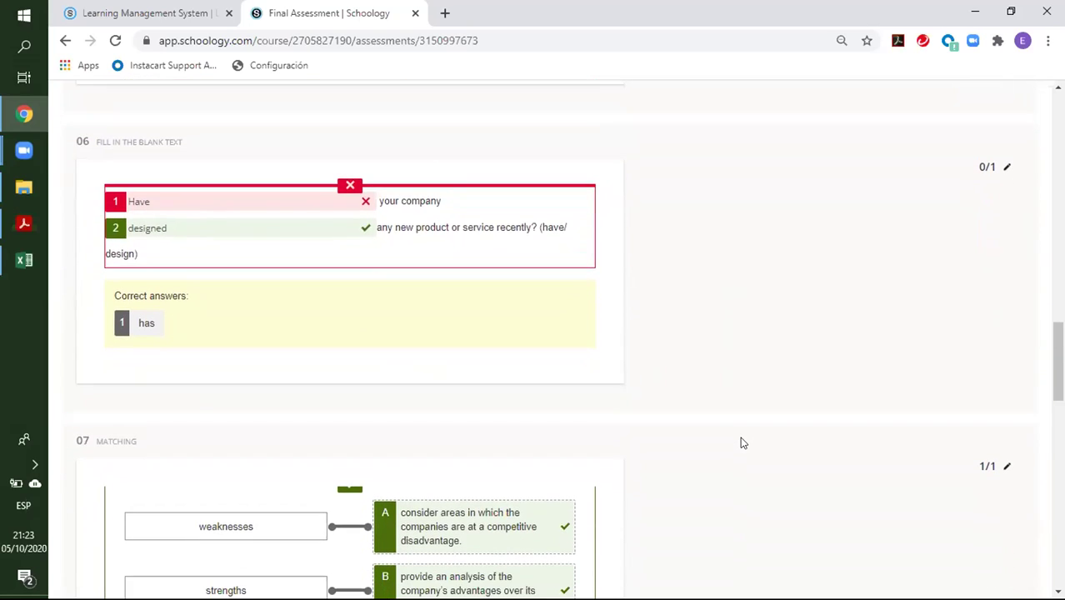
scroll(743, 443, "up", 1)
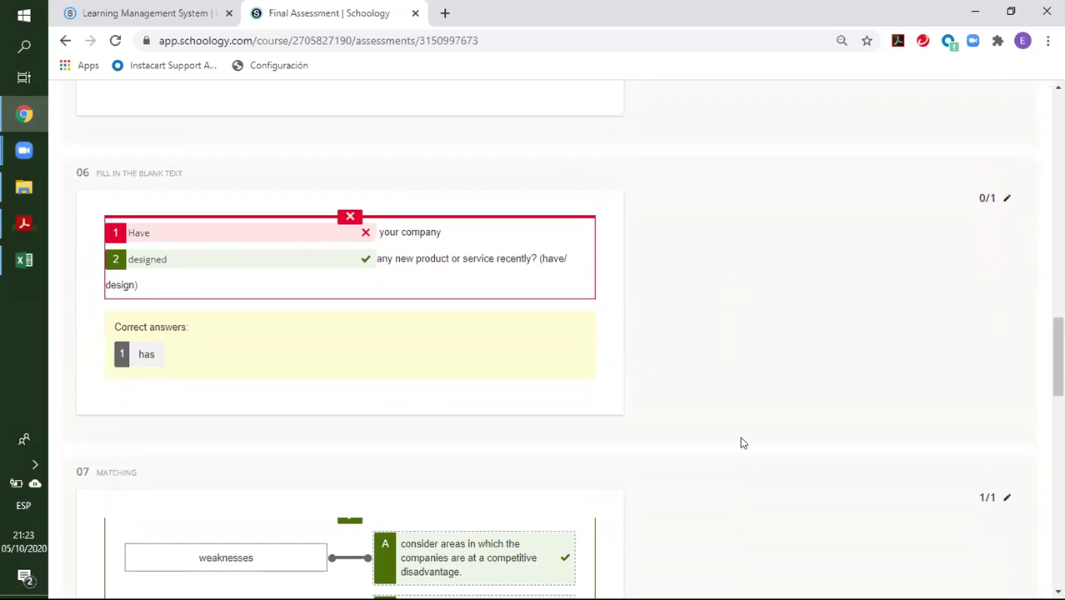
scroll(742, 443, "down", 1)
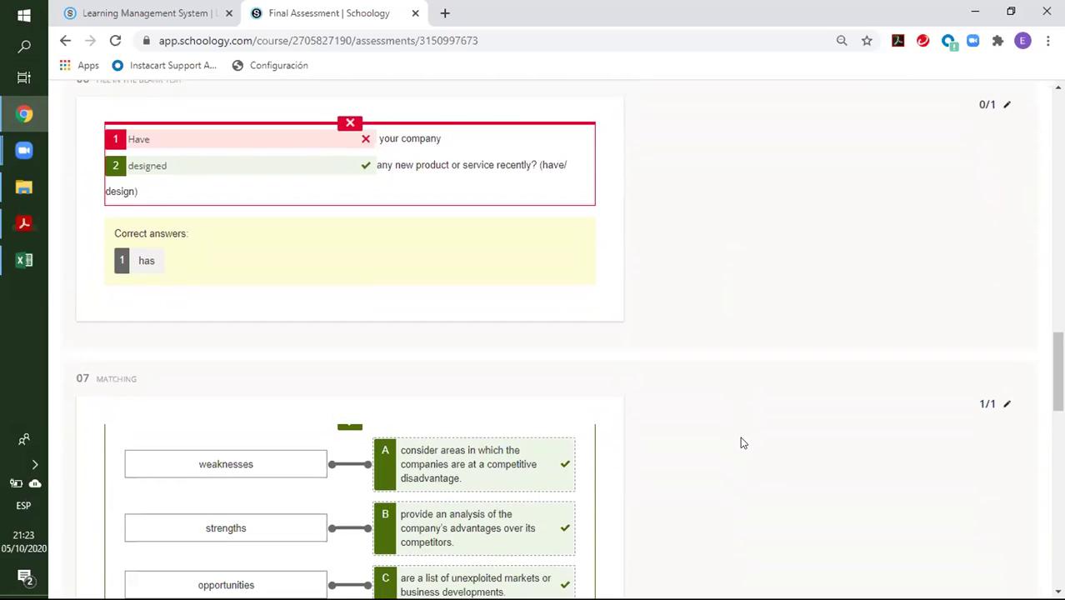
scroll(742, 442, "down", 1)
scroll(743, 443, "down", 1)
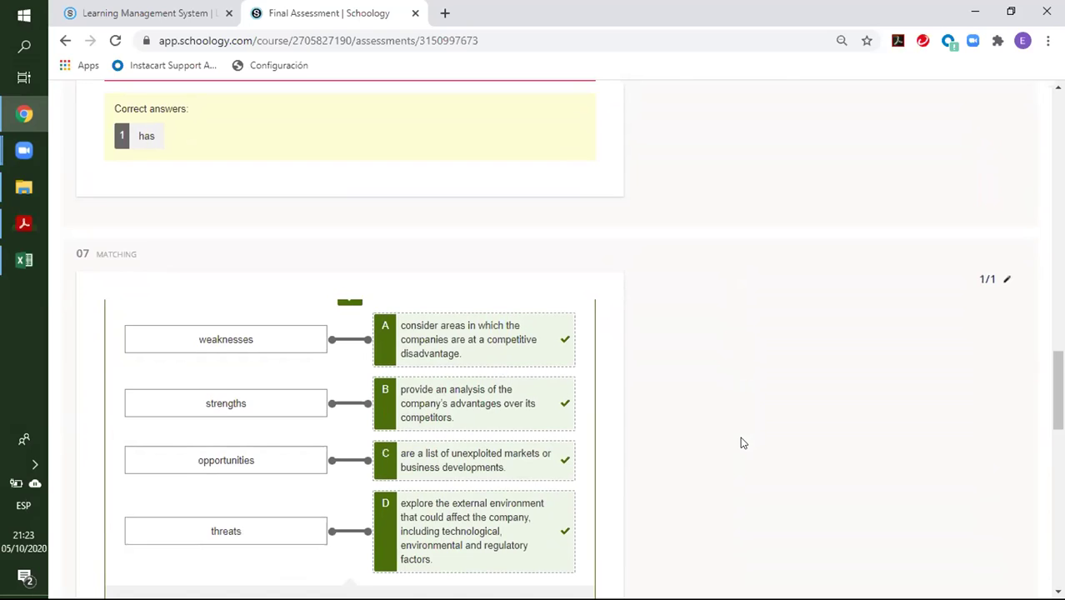
scroll(743, 442, "down", 1)
scroll(742, 443, "down", 1)
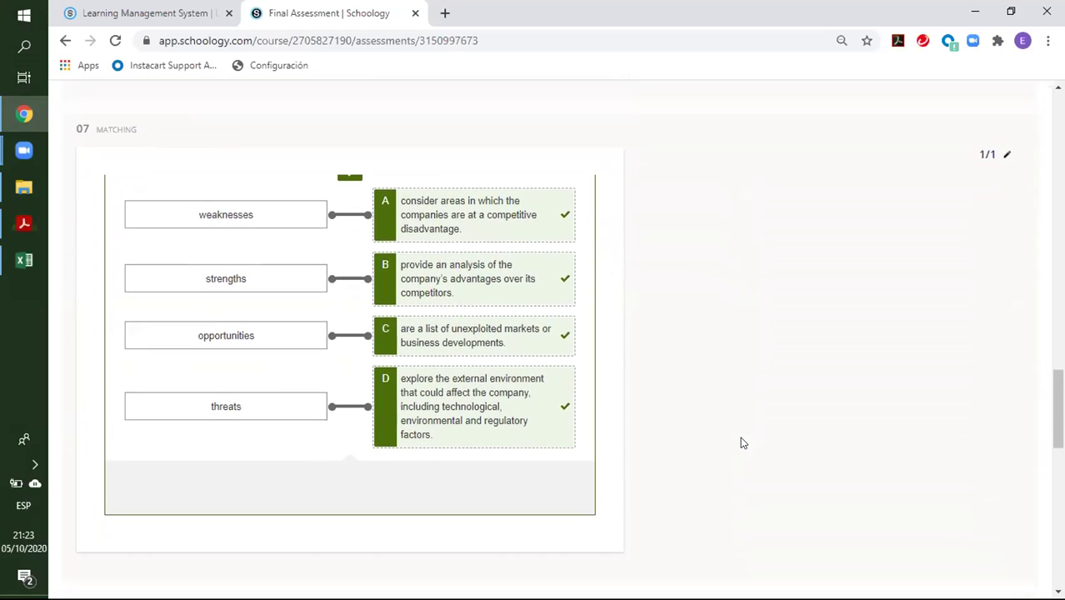
scroll(743, 443, "down", 4)
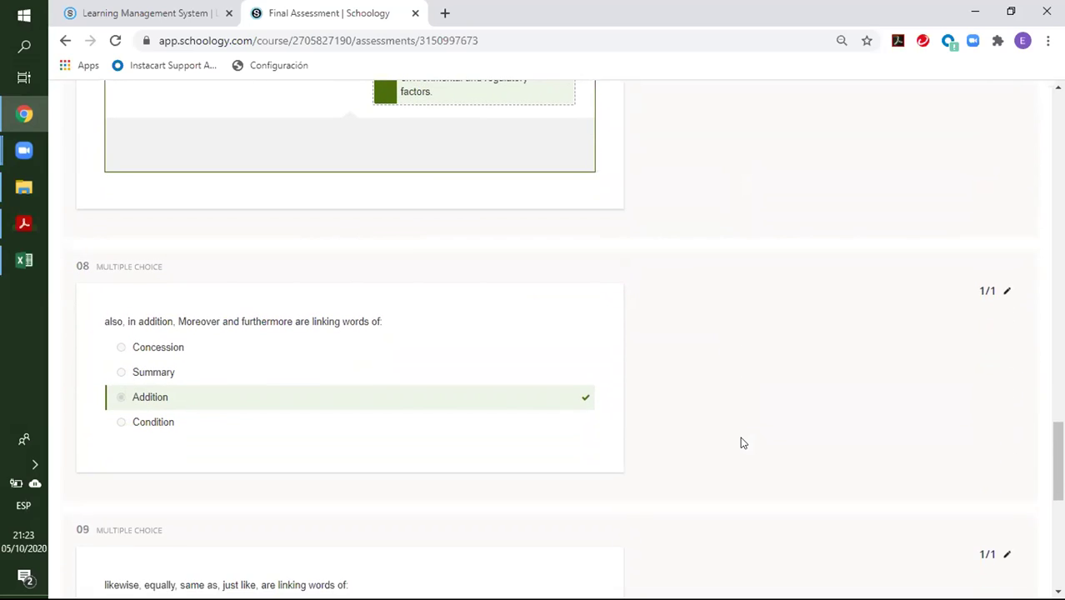
scroll(743, 443, "down", 3)
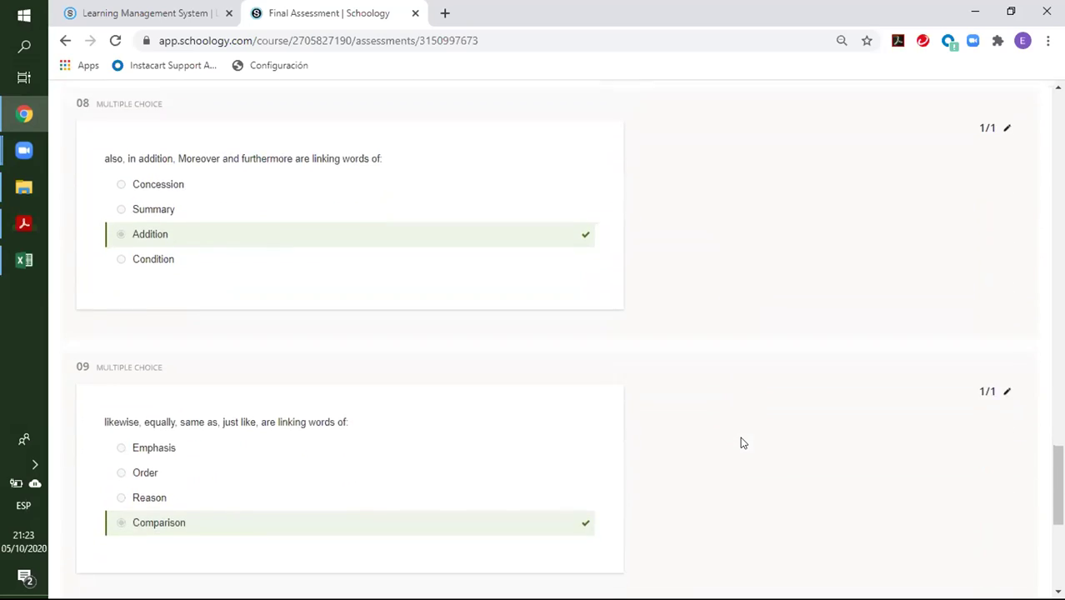
Step: Grade the student's indirect-questions essay answer in question 10 with 1 point
scroll(742, 442, "down", 4)
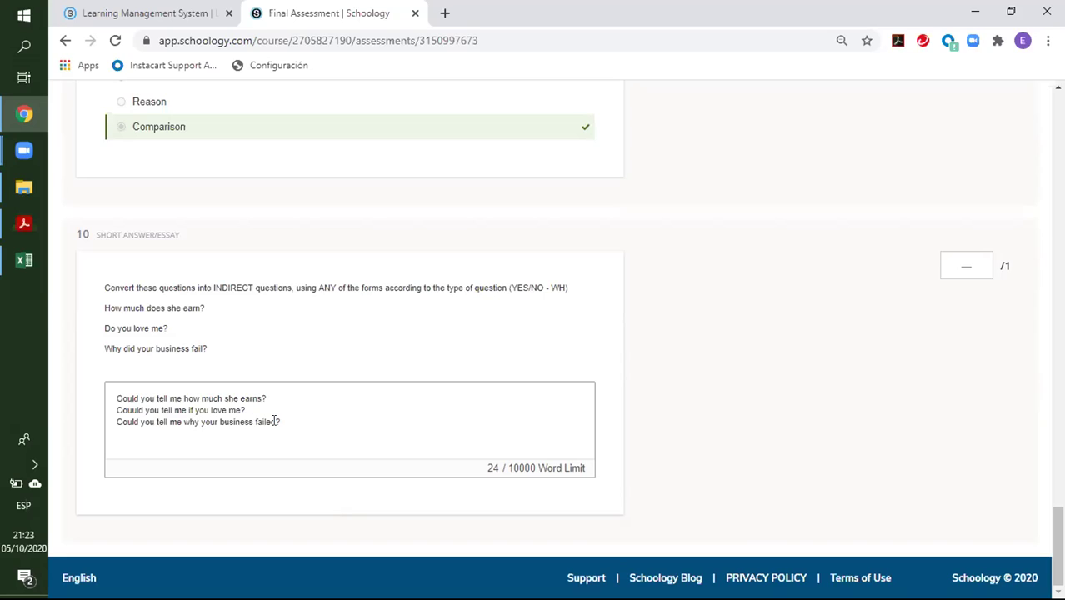
left_click(967, 265)
type("1")
left_click(830, 404)
Step: Check the attempt score, return to the results by student, and review the gradebook points and grading status of the attempts
scroll(825, 433, "up", 10)
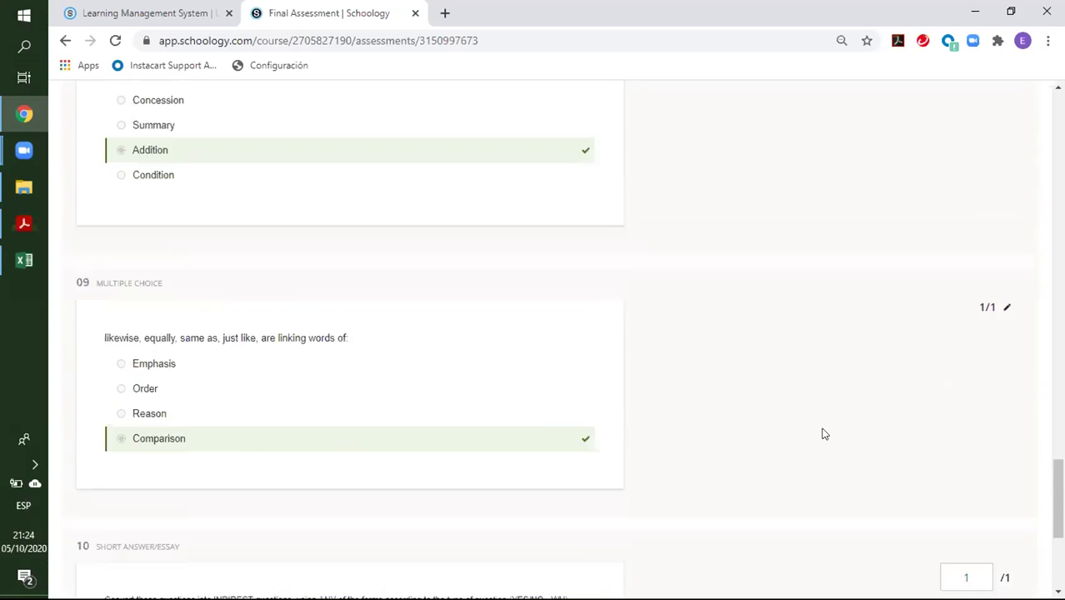
scroll(824, 433, "up", 15)
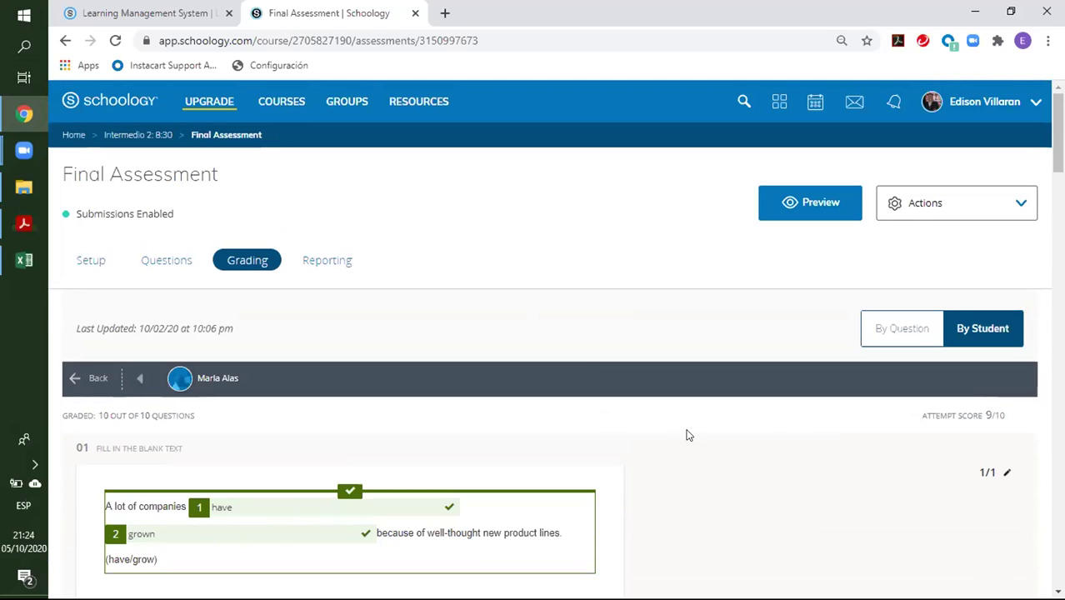
left_click(97, 382)
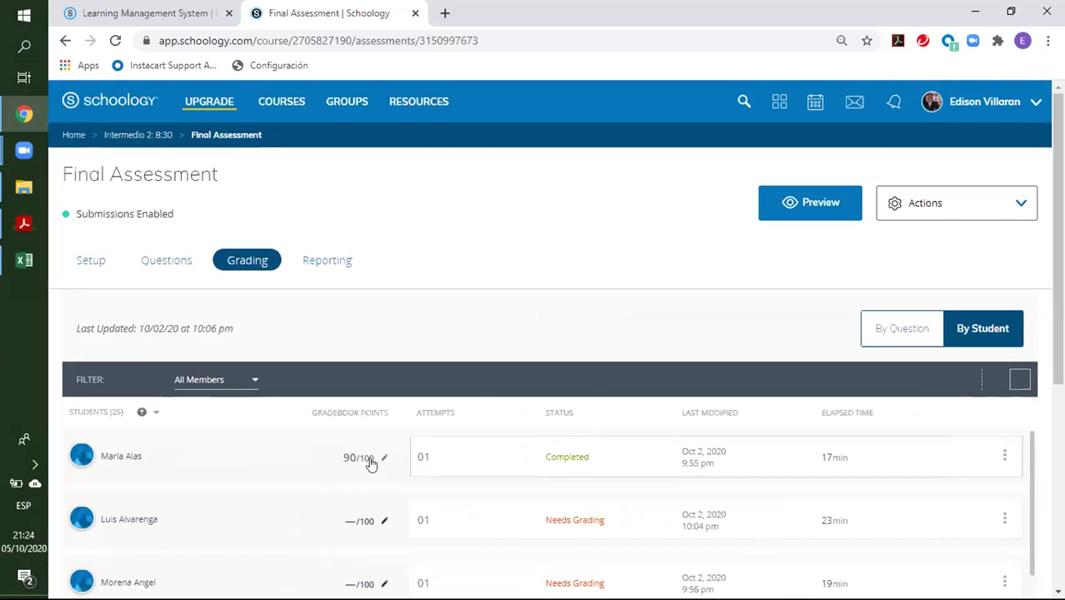
scroll(579, 314, "down", 3)
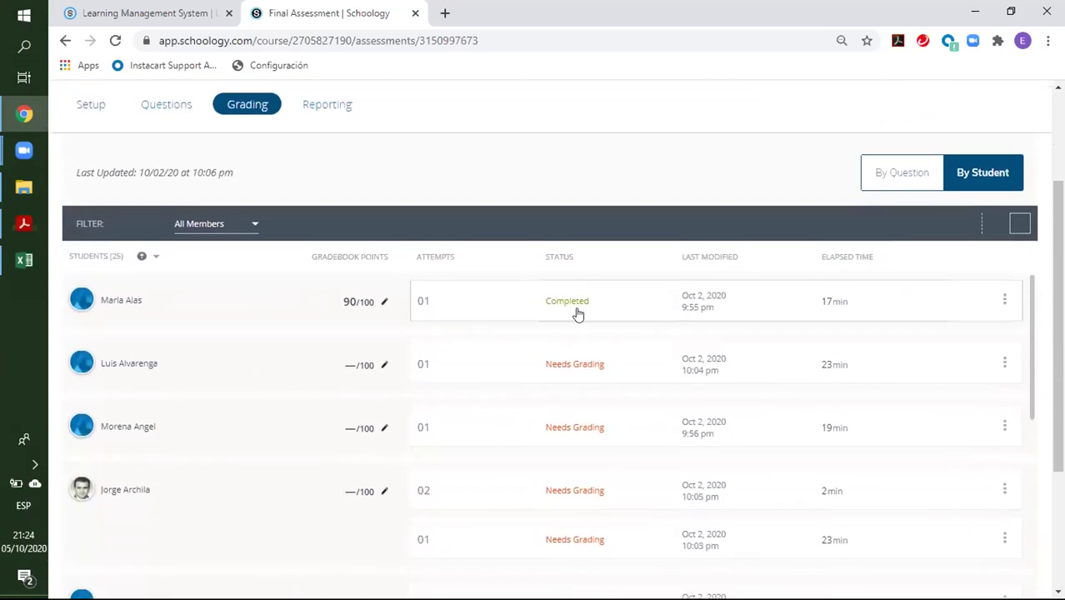
scroll(579, 313, "up", 1)
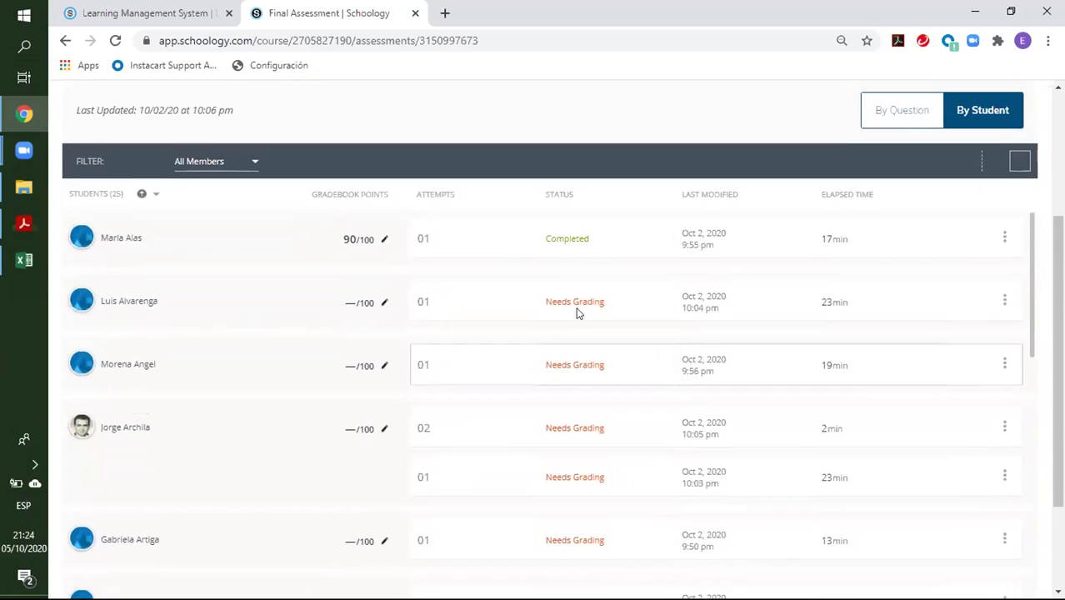
scroll(579, 313, "down", 2)
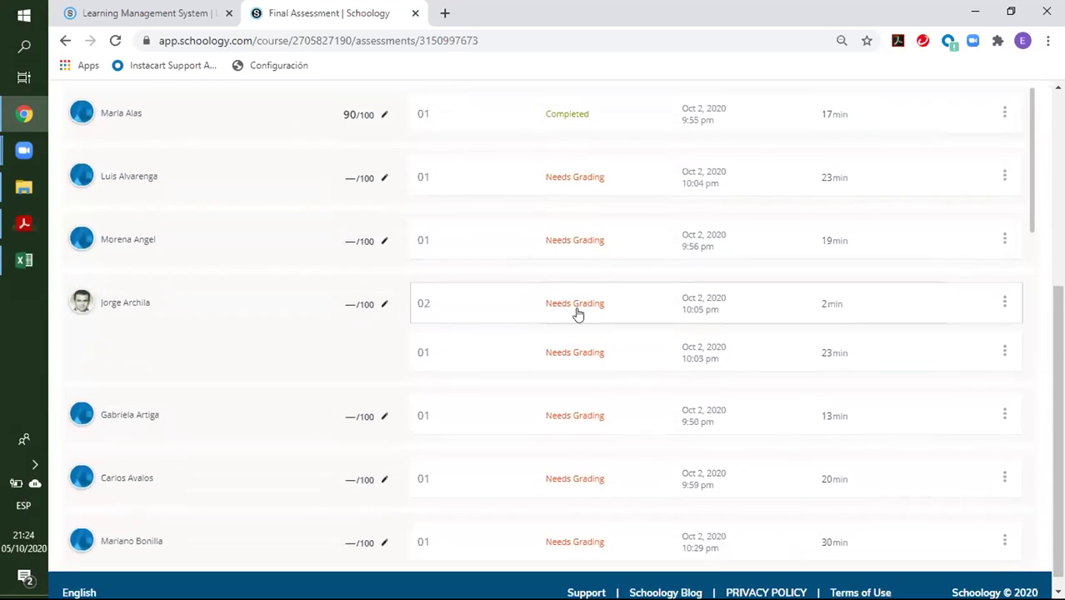
scroll(578, 314, "up", 3)
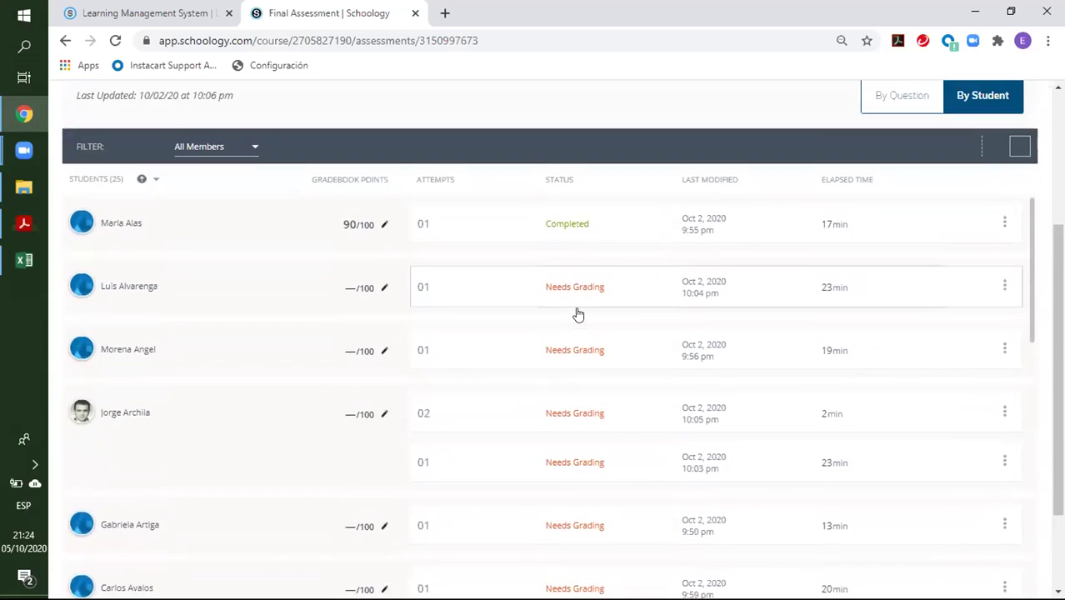
scroll(579, 315, "up", 3)
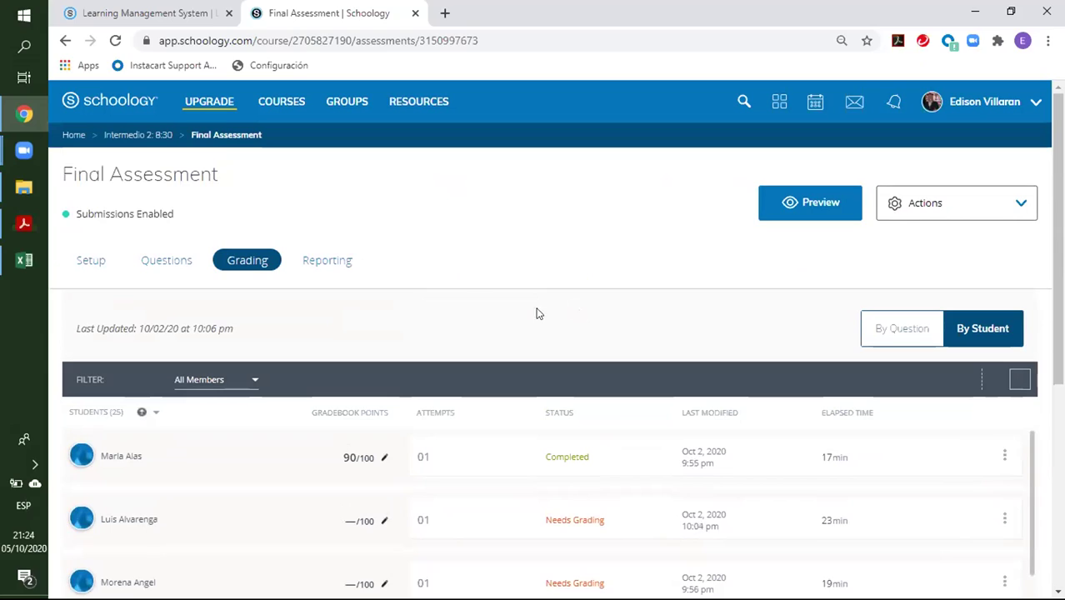